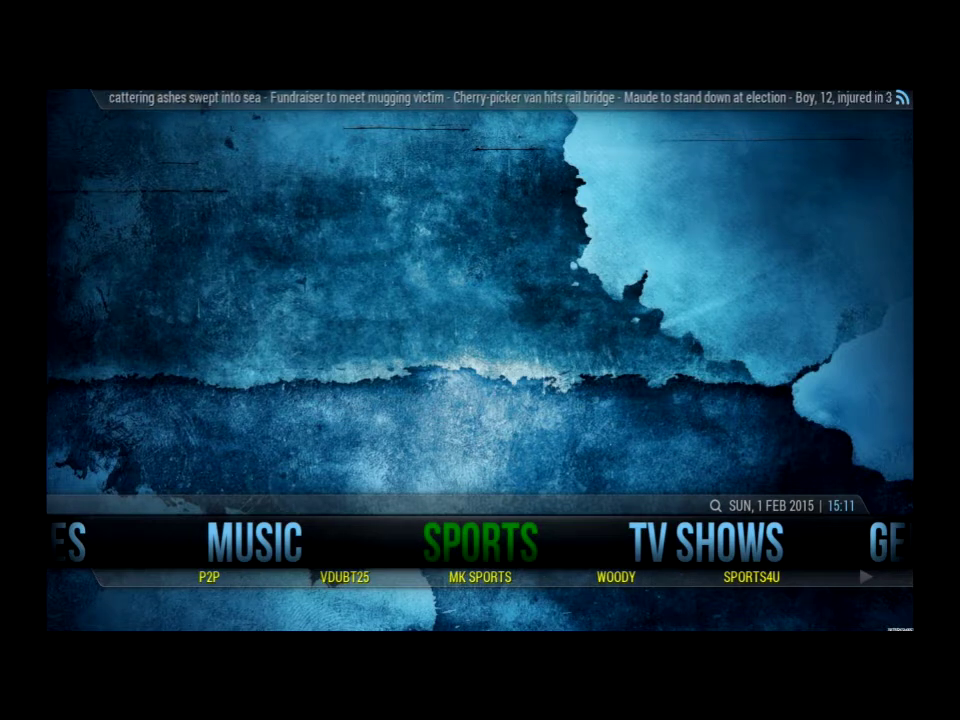
- Open the Aeon Nox main menu setup in the System skin settings
key(Right)
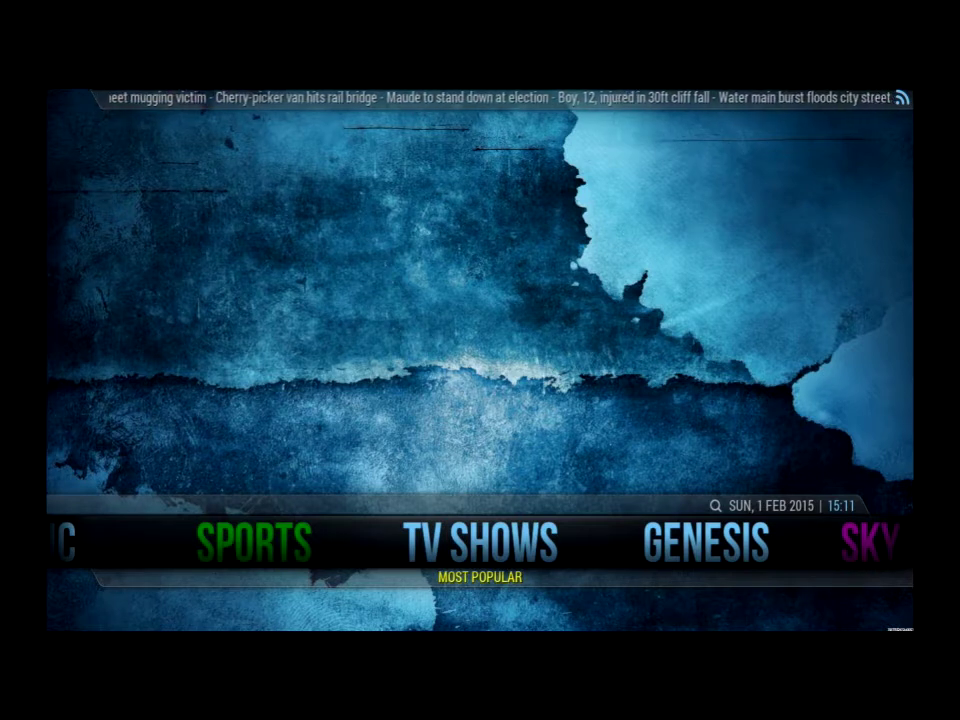
key(Right)
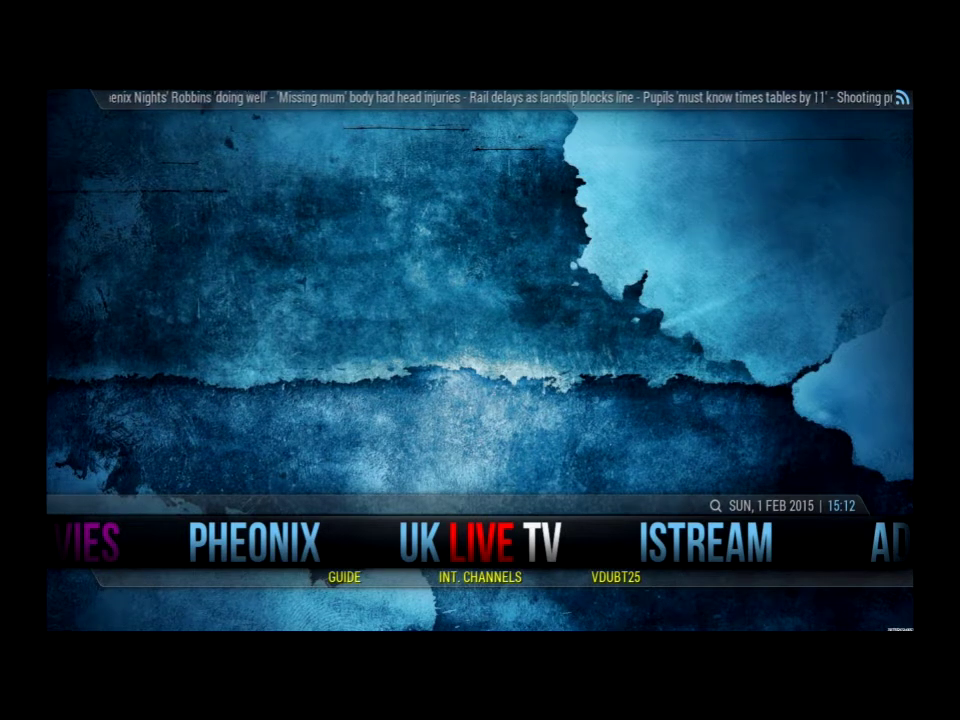
key(Right)
key(Right)
key(Right)
key(Right)
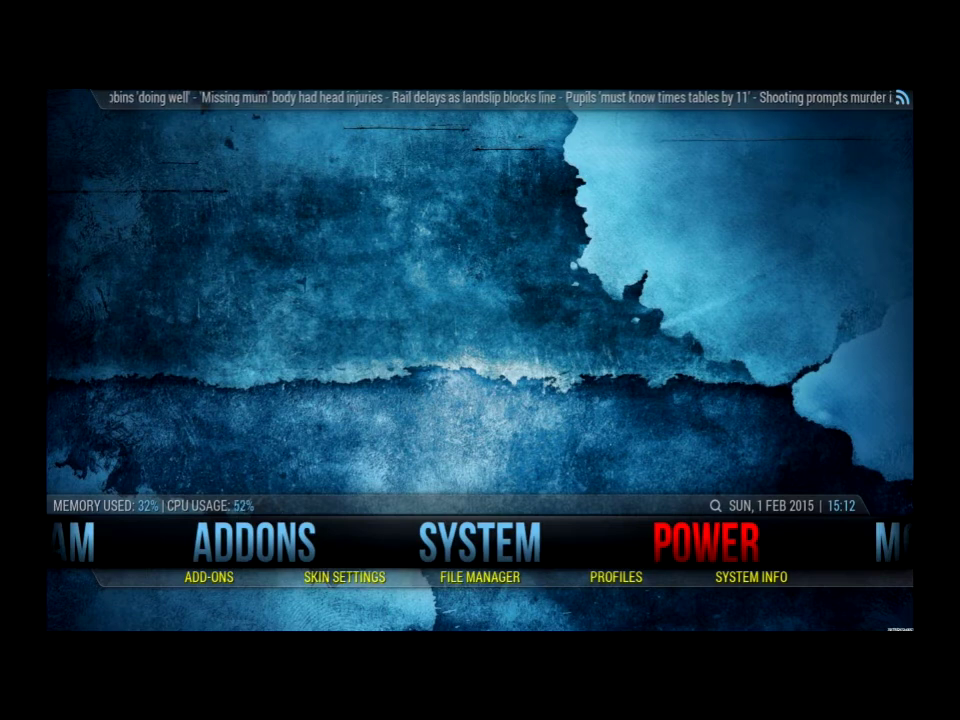
key(Return)
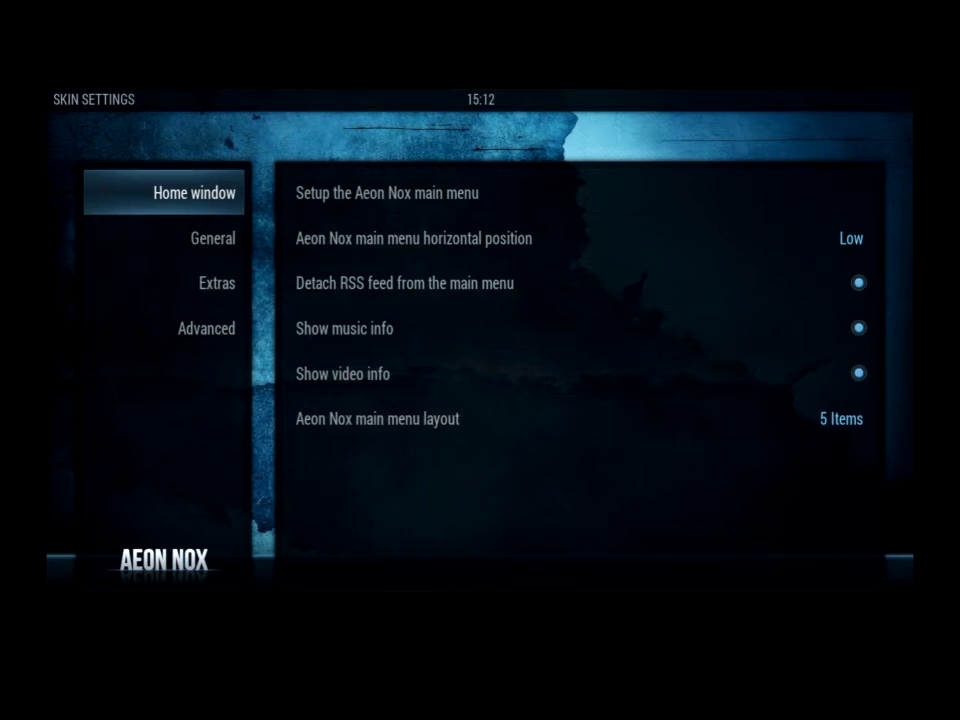
key(Right)
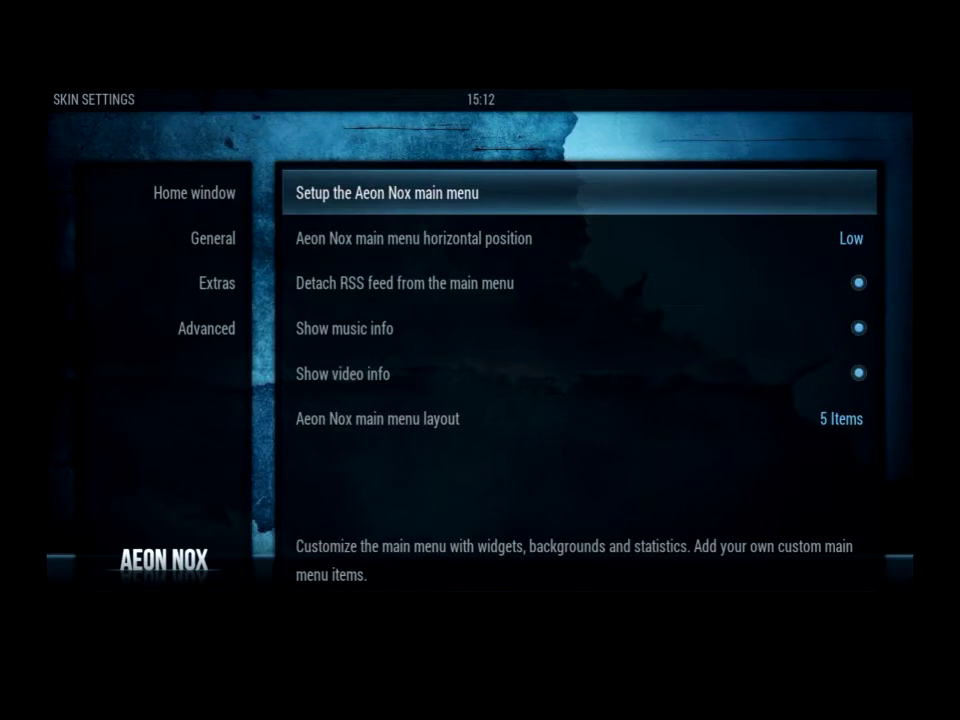
key(Return)
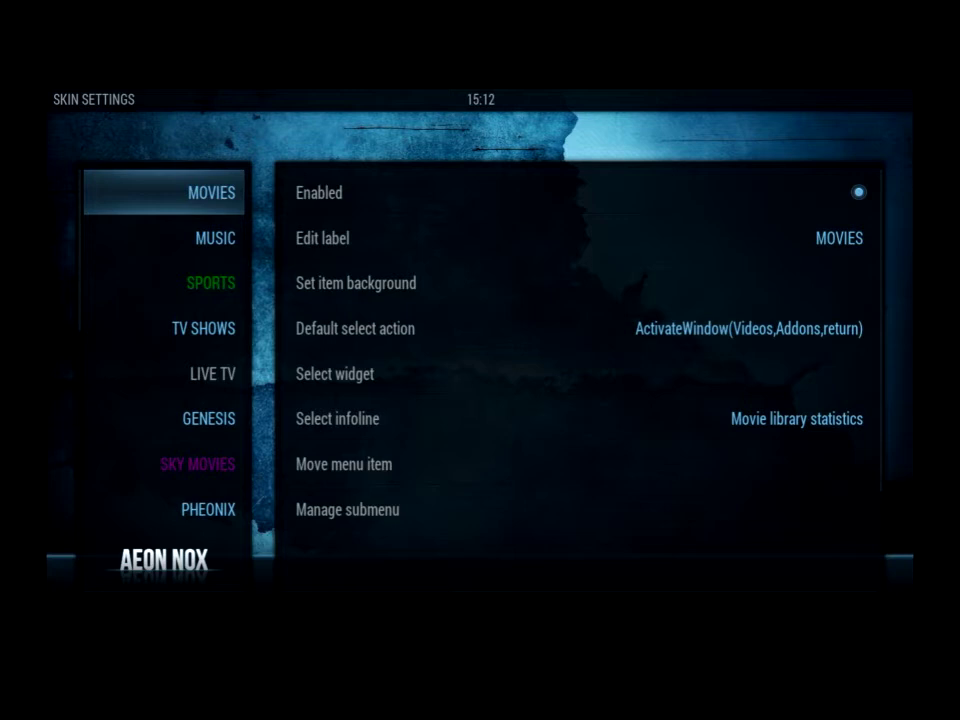
- Open submenu management for the TV Shows main menu item
key(Down)
key(Down)
key(Down)
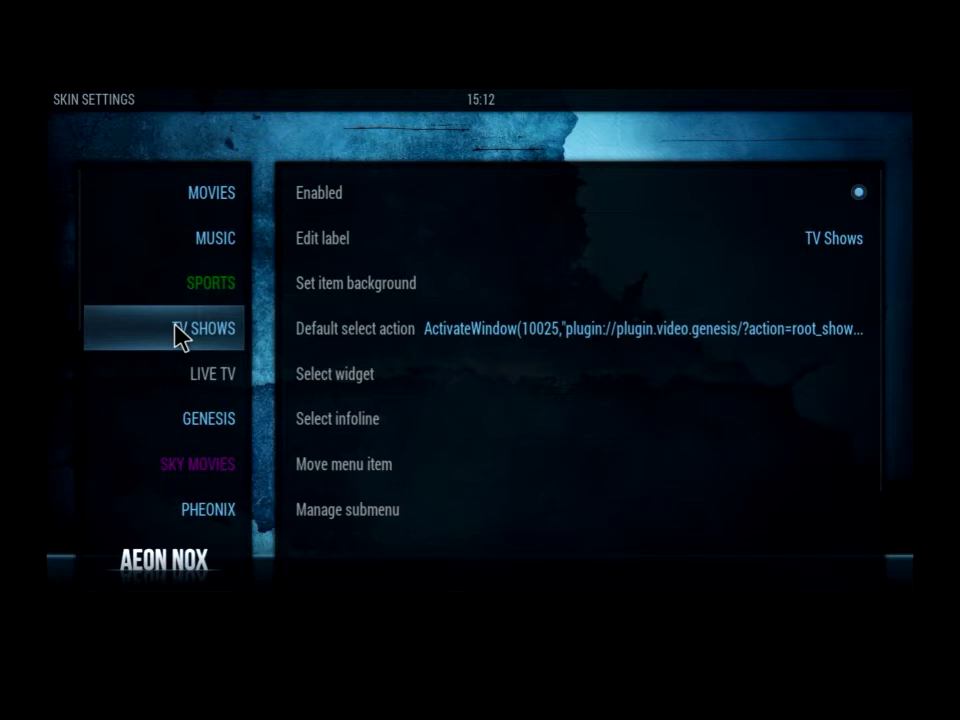
key(Right)
key(Down)
key(Down)
key(Down)
key(Down)
key(Down)
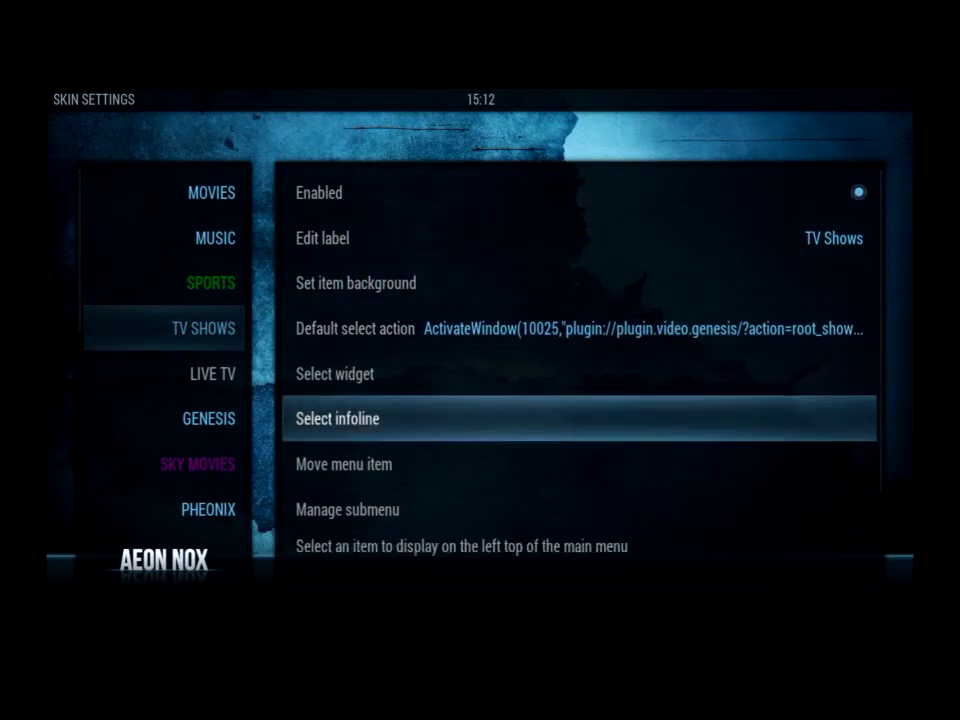
key(Down)
key(Down)
key(Return)
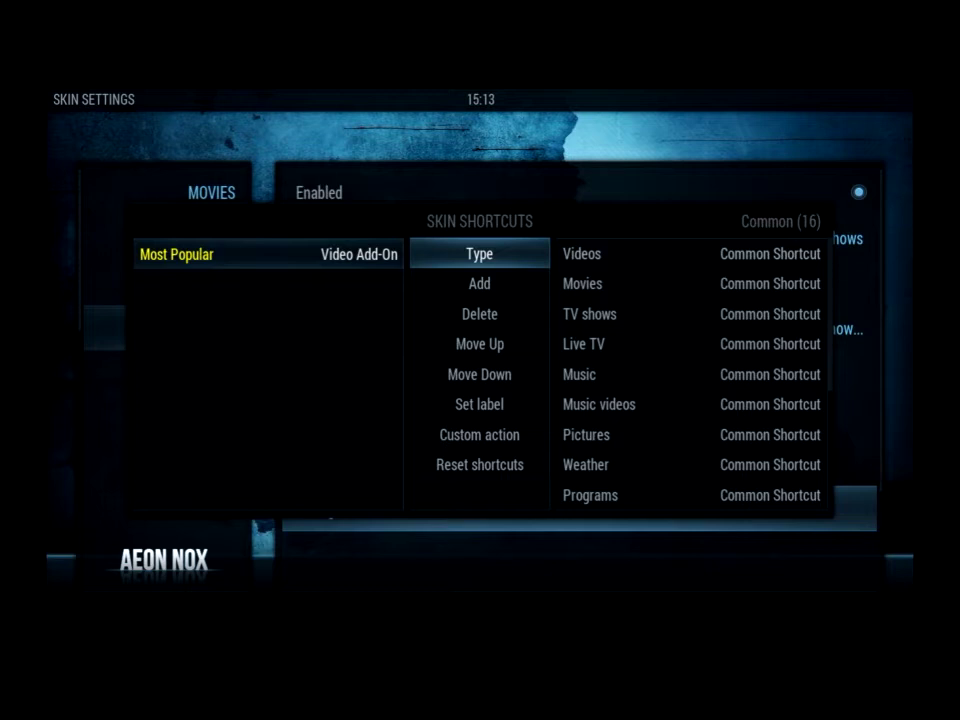
- Add an empty entry to the TV Shows submenu and switch the available shortcut type to Add-On
key(Down)
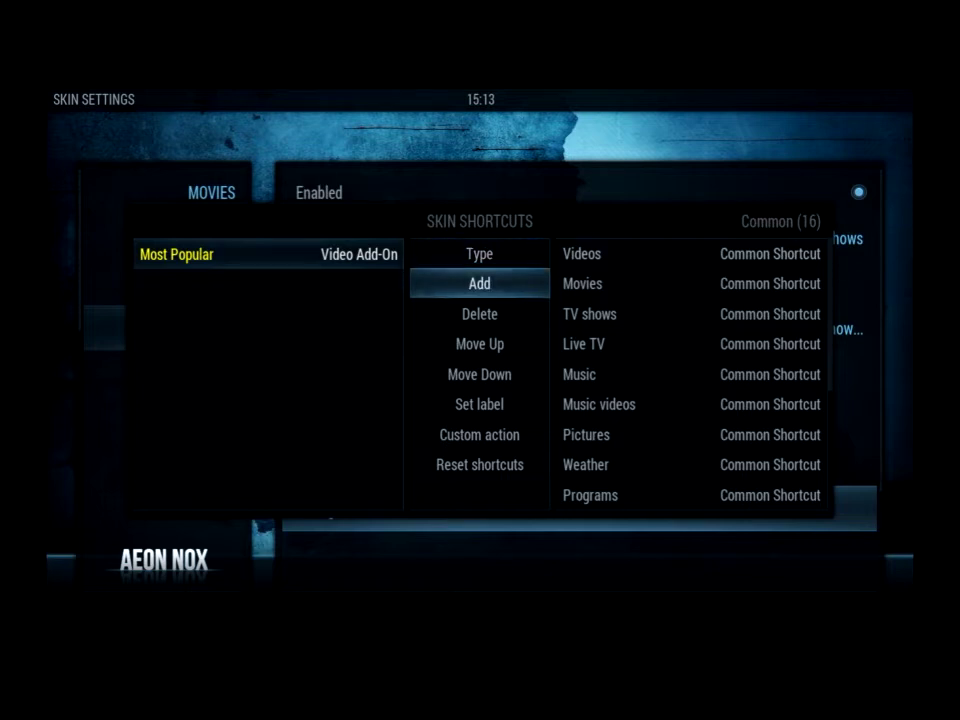
key(Return)
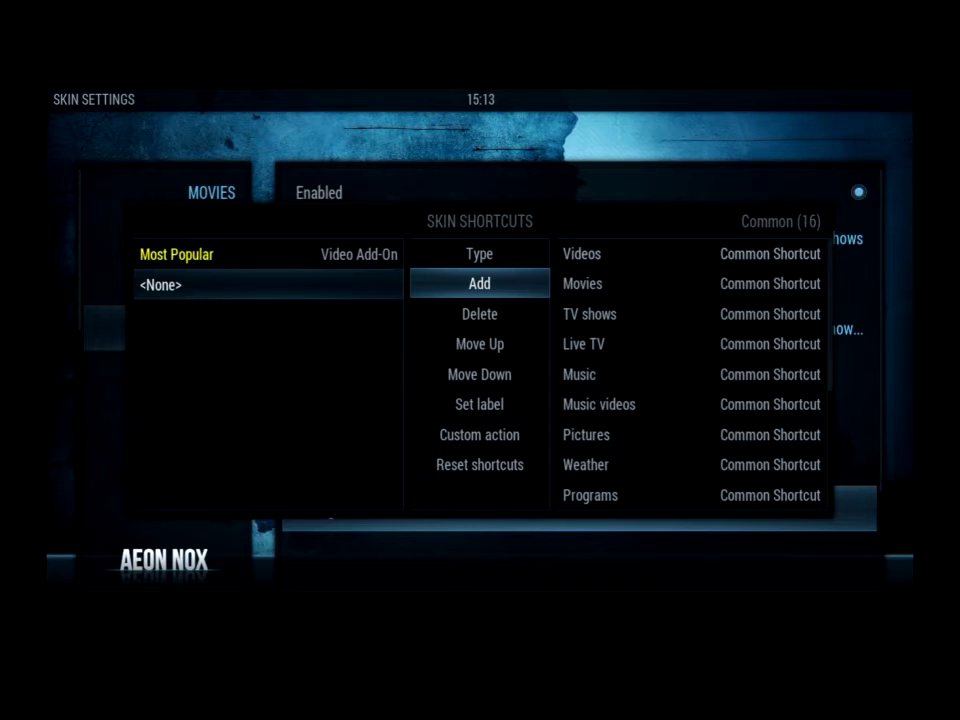
key(Up)
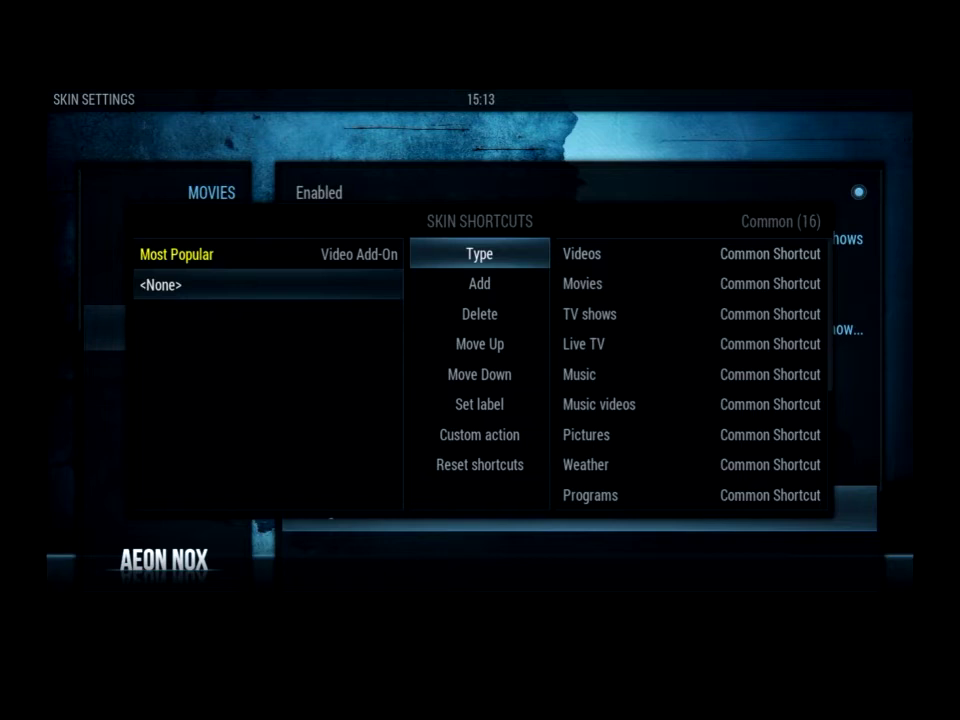
key(Right)
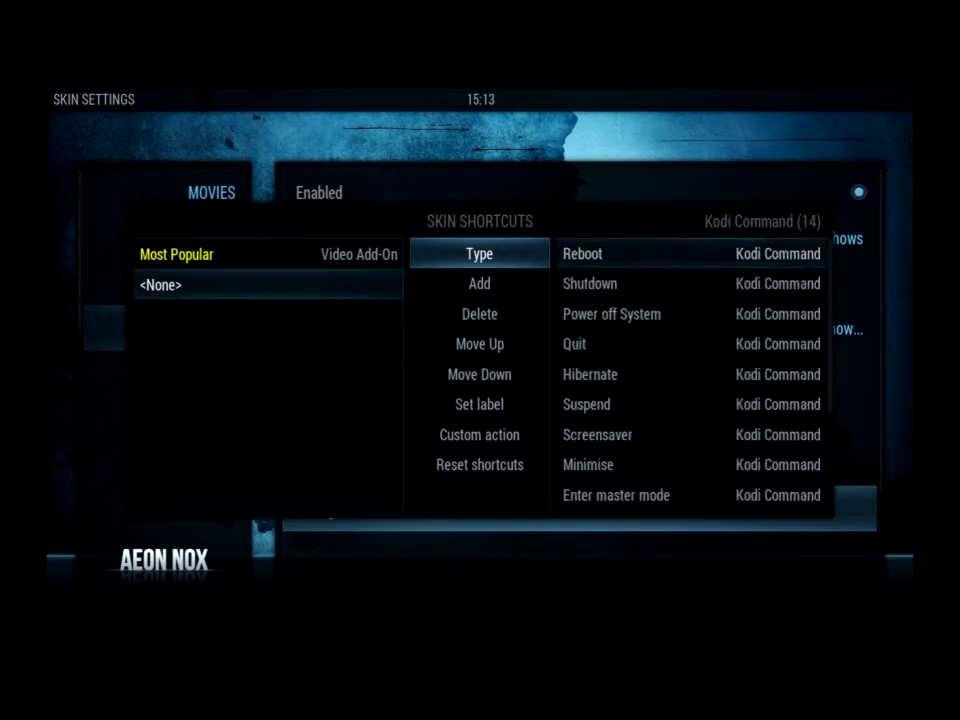
key(Right)
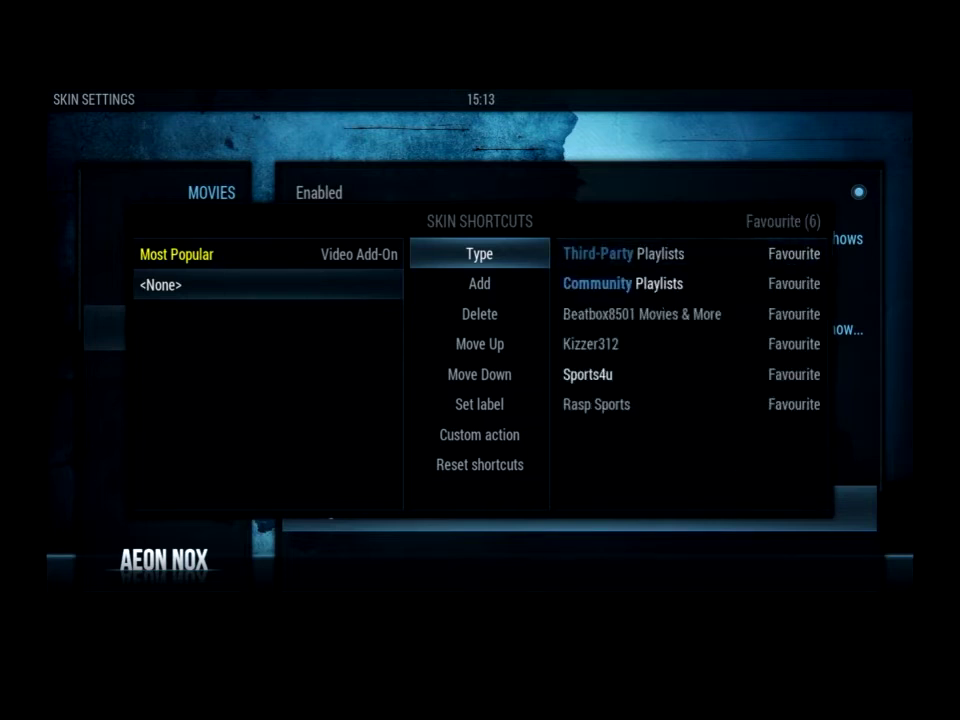
key(Right)
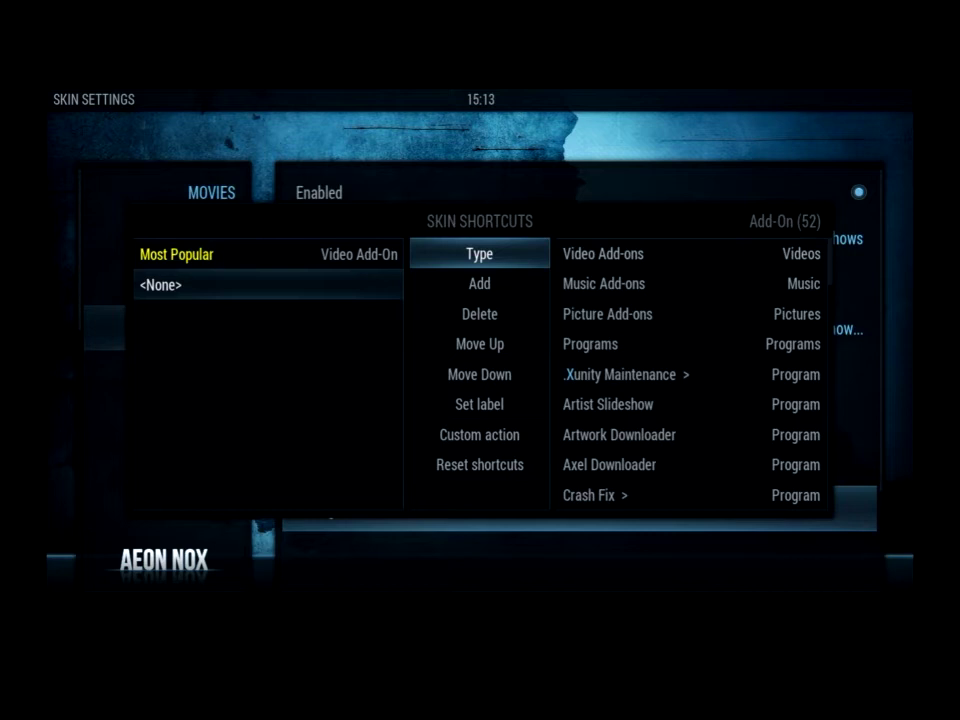
- Assign the Ororo TV video add-on to the empty submenu entry by creating a shortcut to its top level
key(Right)
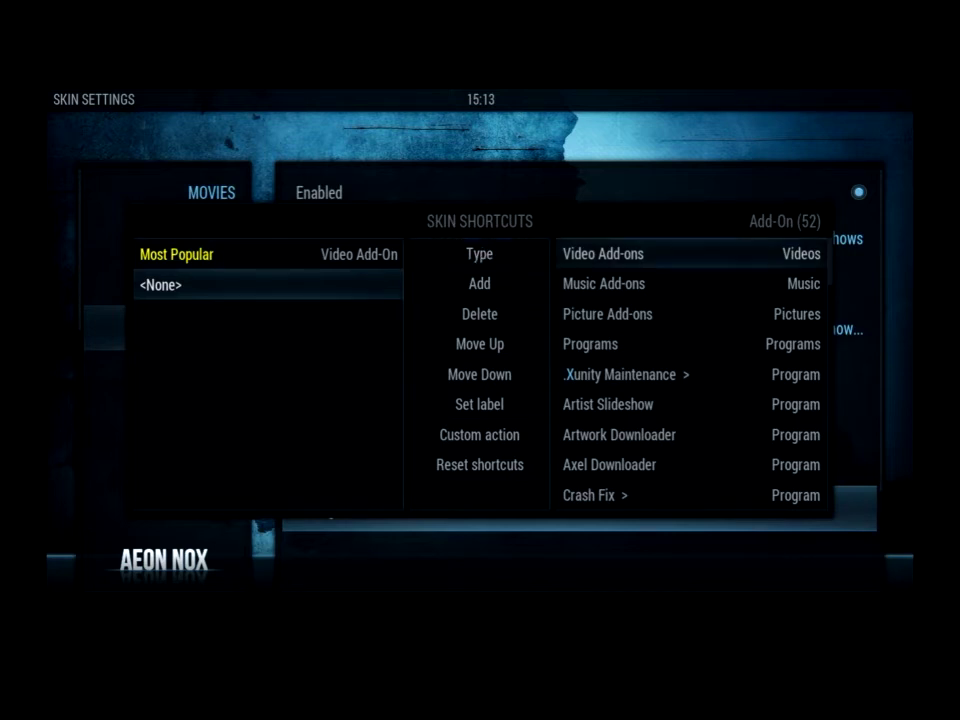
key(Down)
key(Down)
key(Down)
key(Down)
key(Down)
key(Down)
key(Down)
key(Down)
key(Down)
key(Down)
key(Down)
key(Down)
key(Down)
key(Down)
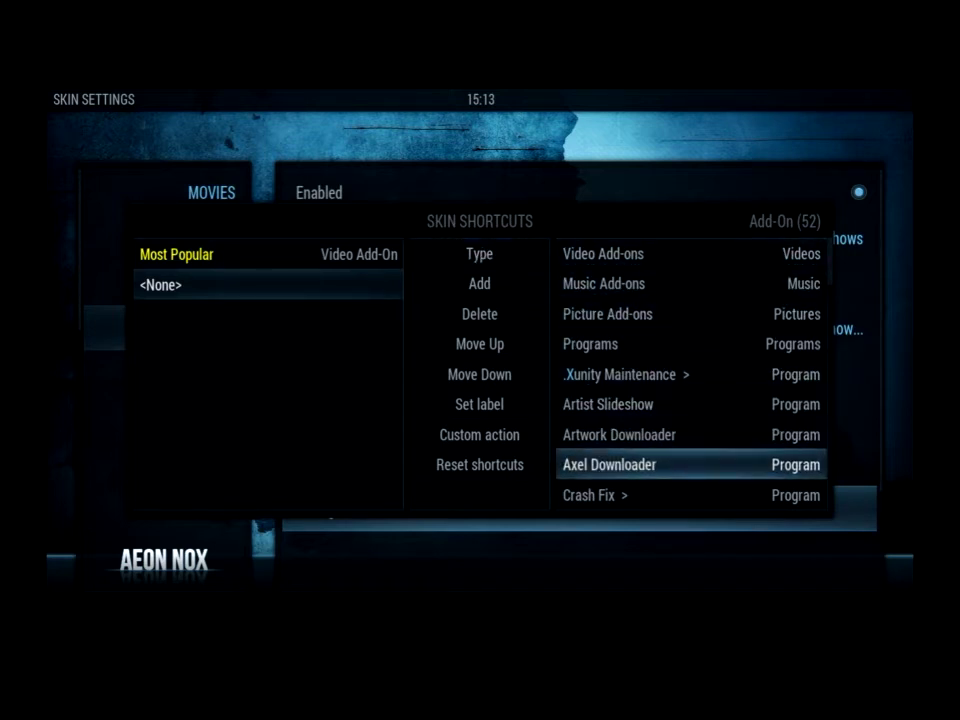
key(Down)
key(Down)
key(Down)
key(Down)
key(Down)
key(Down)
key(Down)
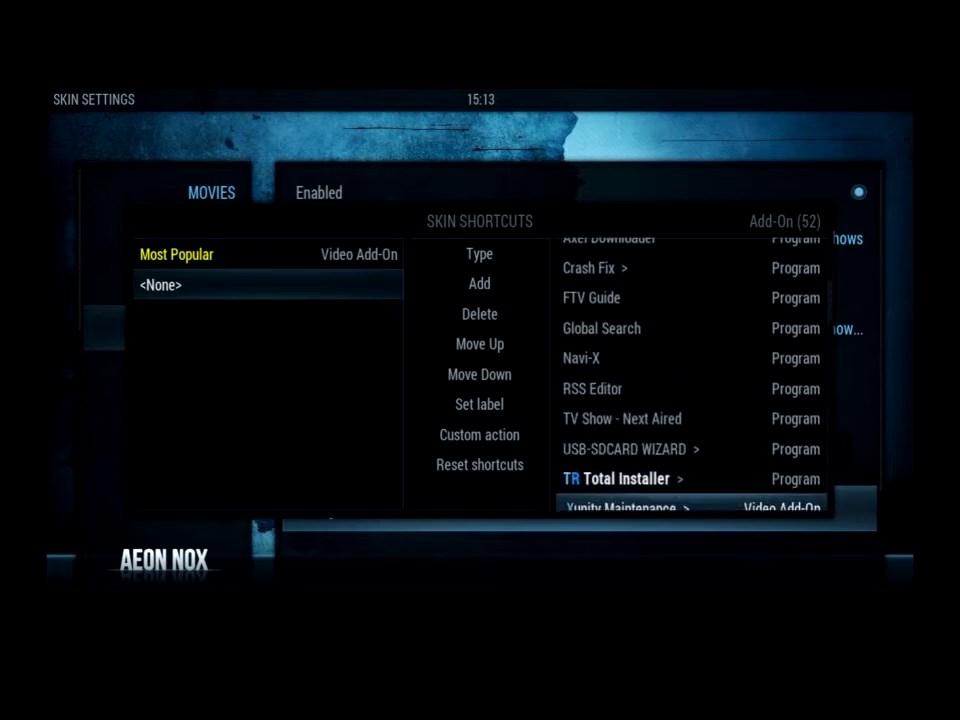
key(Down)
key(Down)
key(Down)
key(Down)
key(Down)
key(Down)
key(Down)
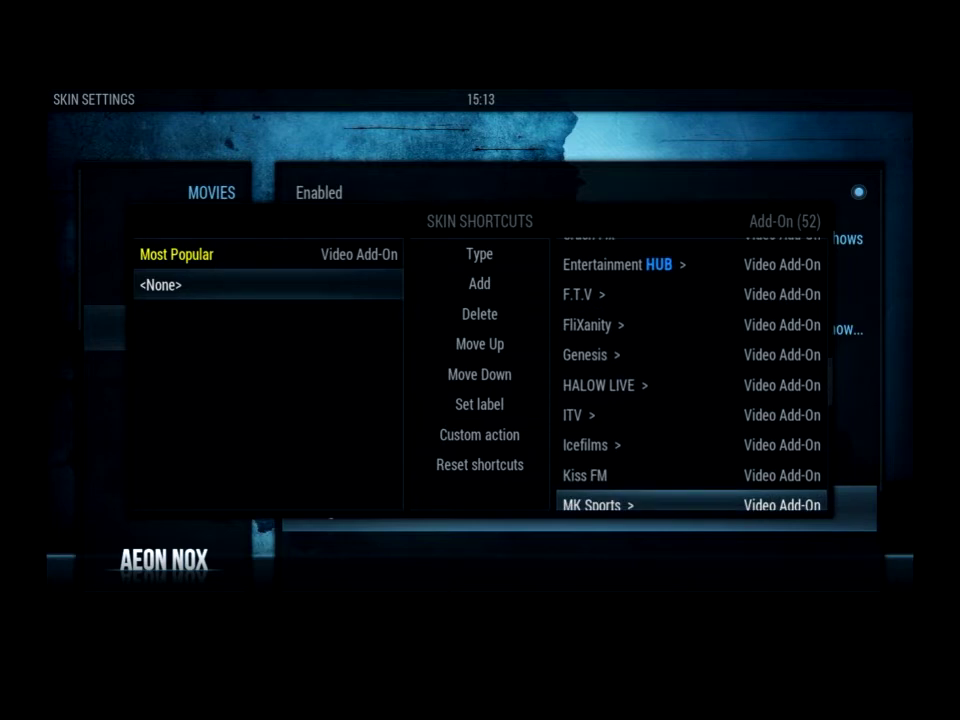
key(Down)
key(Down)
key(Down)
key(Down)
key(Down)
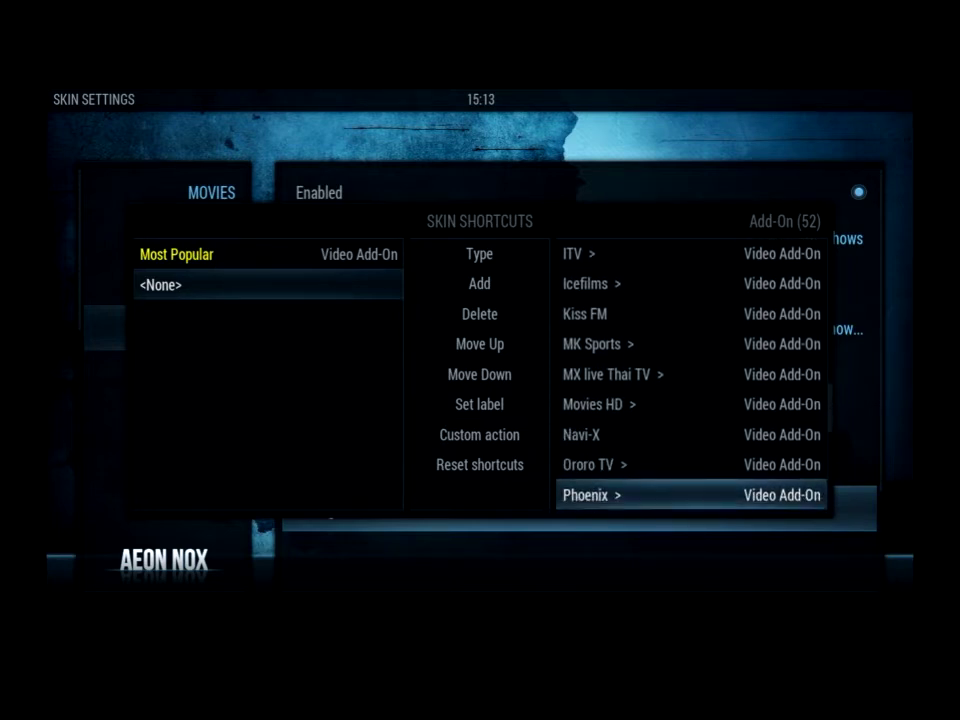
key(Up)
key(Return)
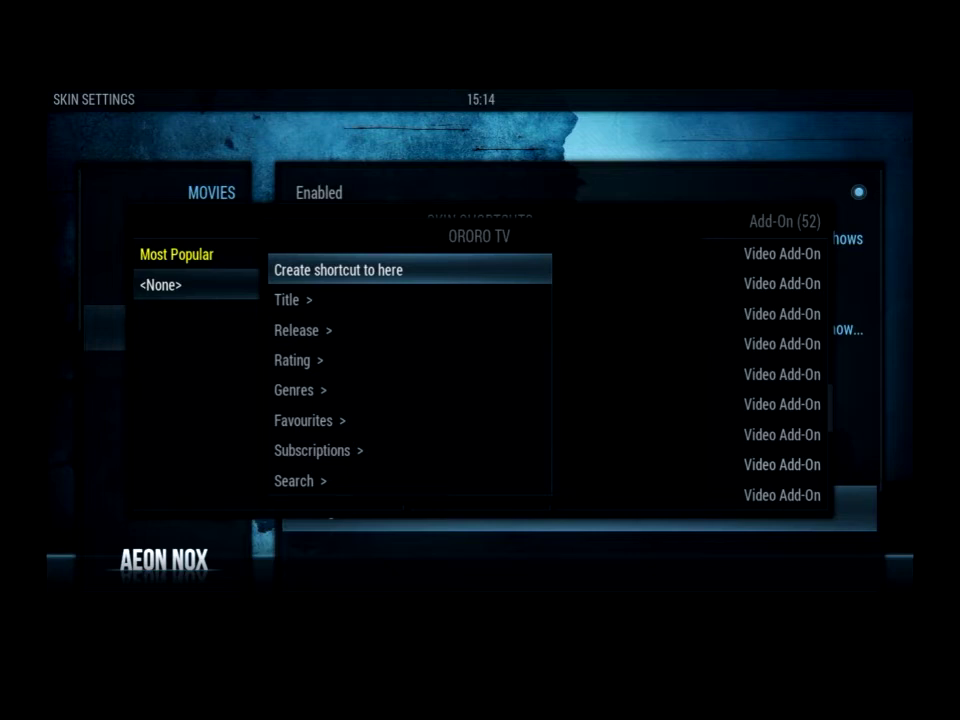
key(Return)
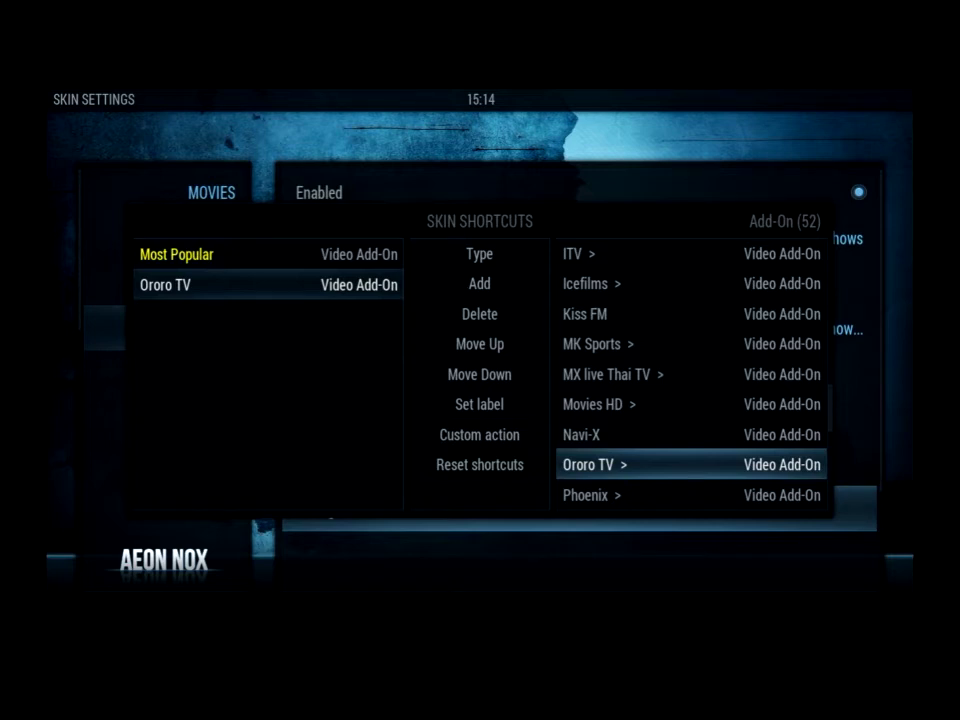
- Close the shortcut editor and leave the skin settings to apply the submenu change on the home screen
key(Escape)
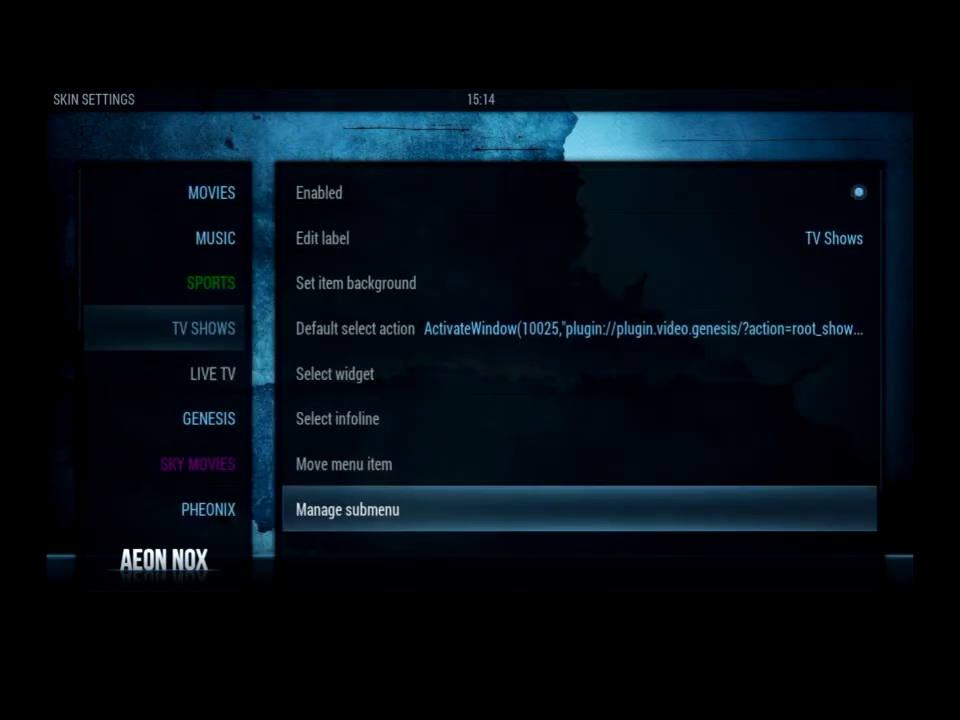
key(Escape)
key(Escape)
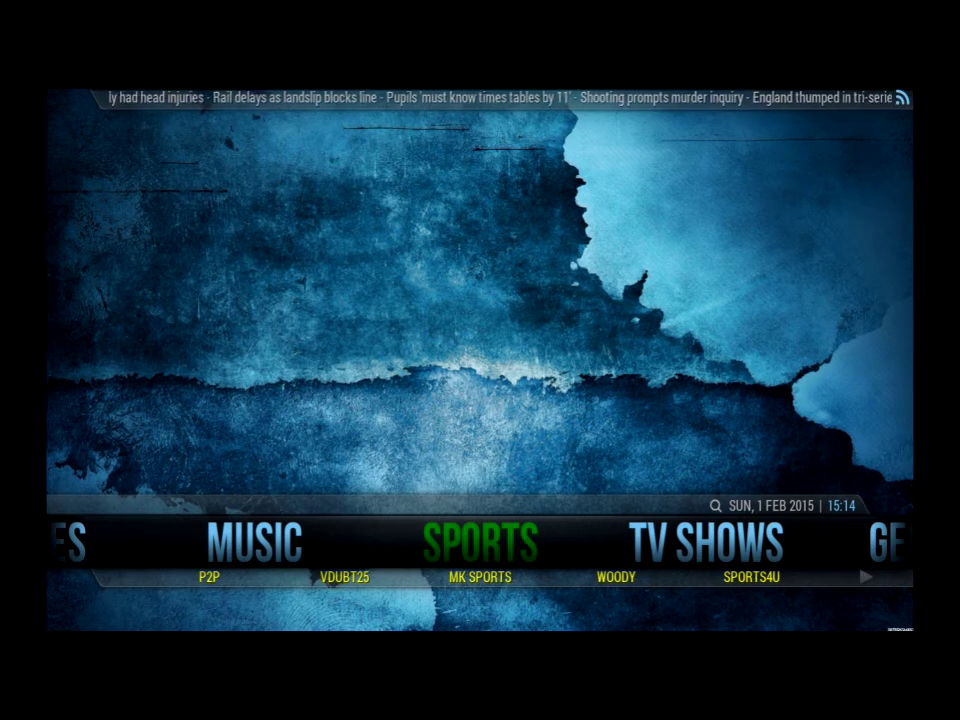
- Check the TV Shows submenu on the home screen and try its Ororo TV shortcut
key(Right)
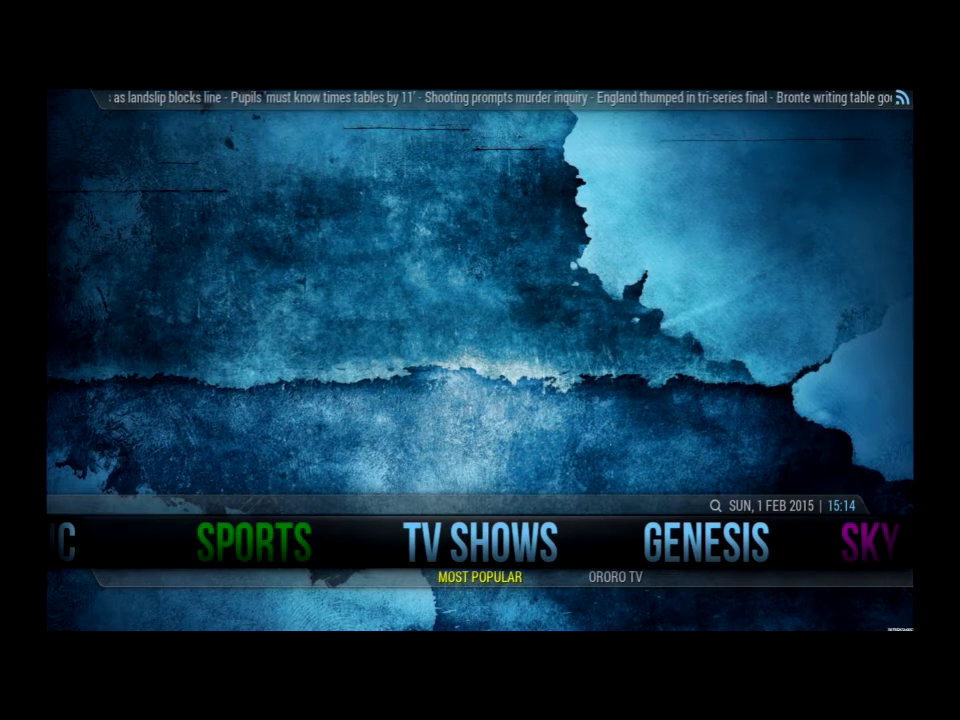
key(Down)
key(Right)
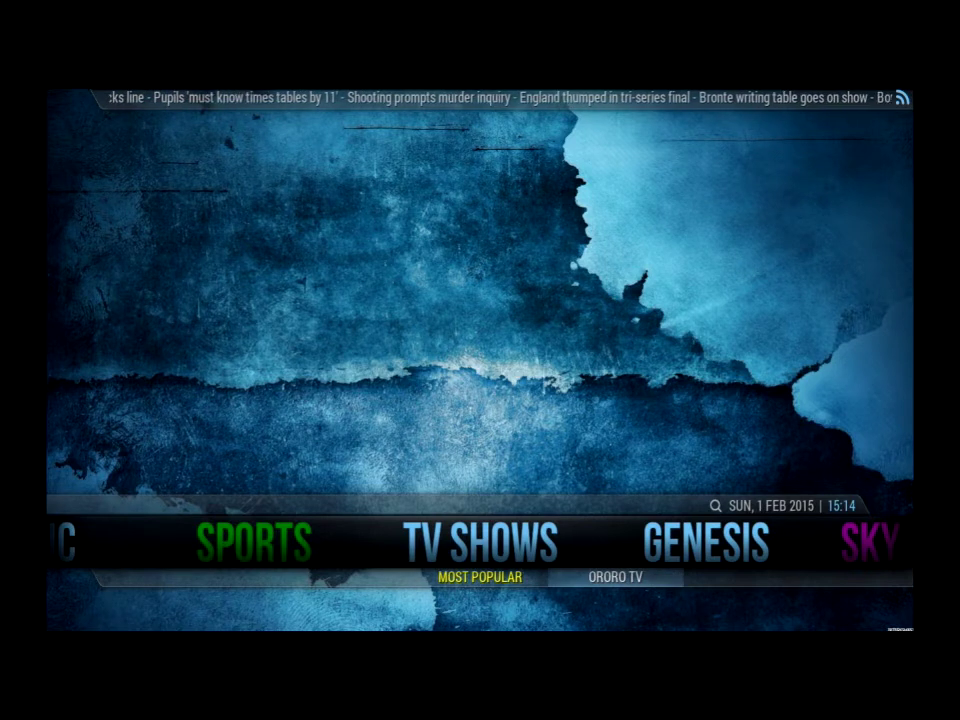
key(Return)
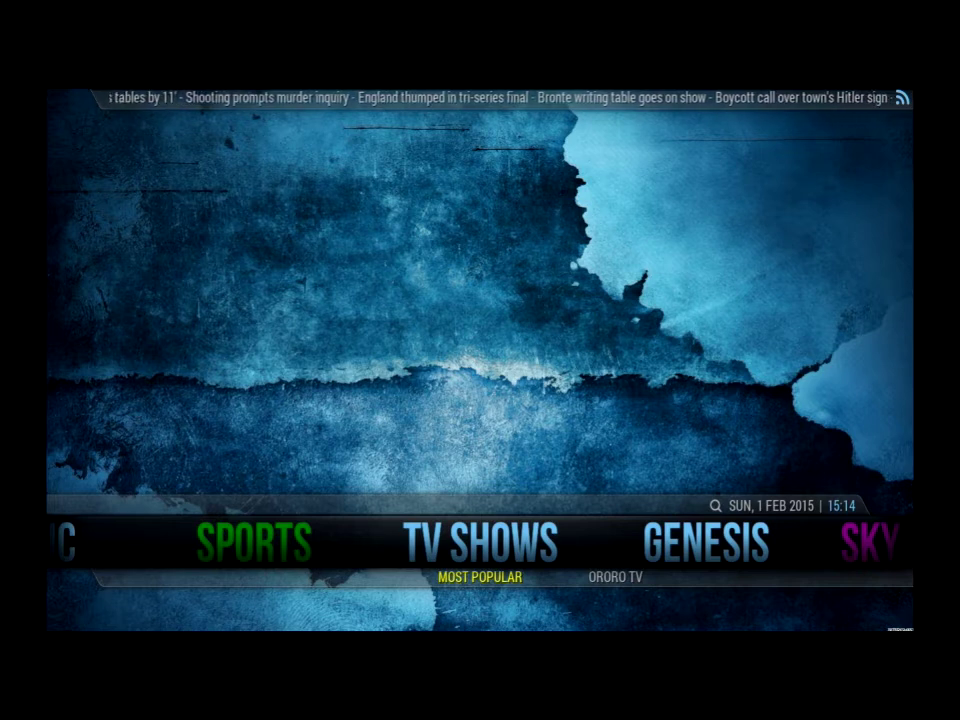
key(Down)
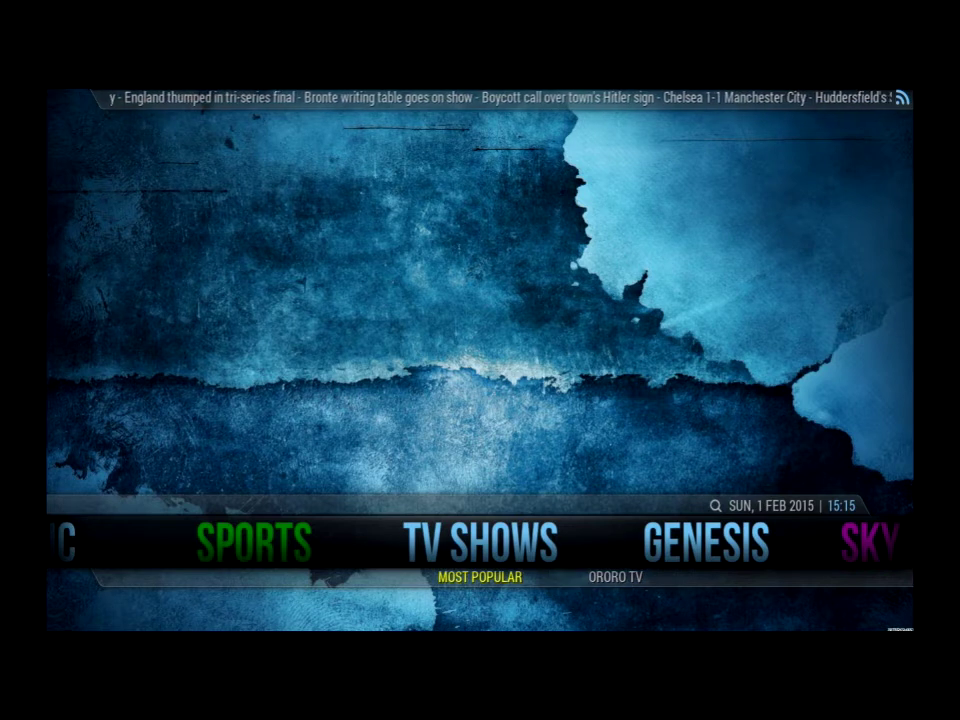
- Reopen the Aeon Nox main menu setup from the System skin settings
key(Right)
key(Right)
key(Right)
key(Right)
key(Right)
key(Right)
key(Right)
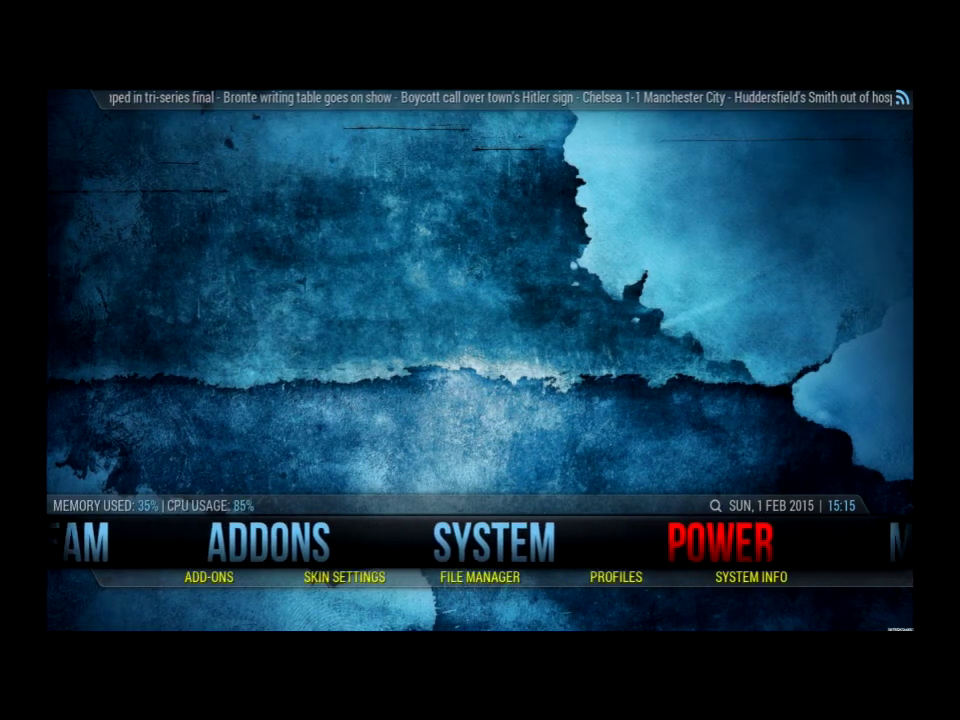
key(Return)
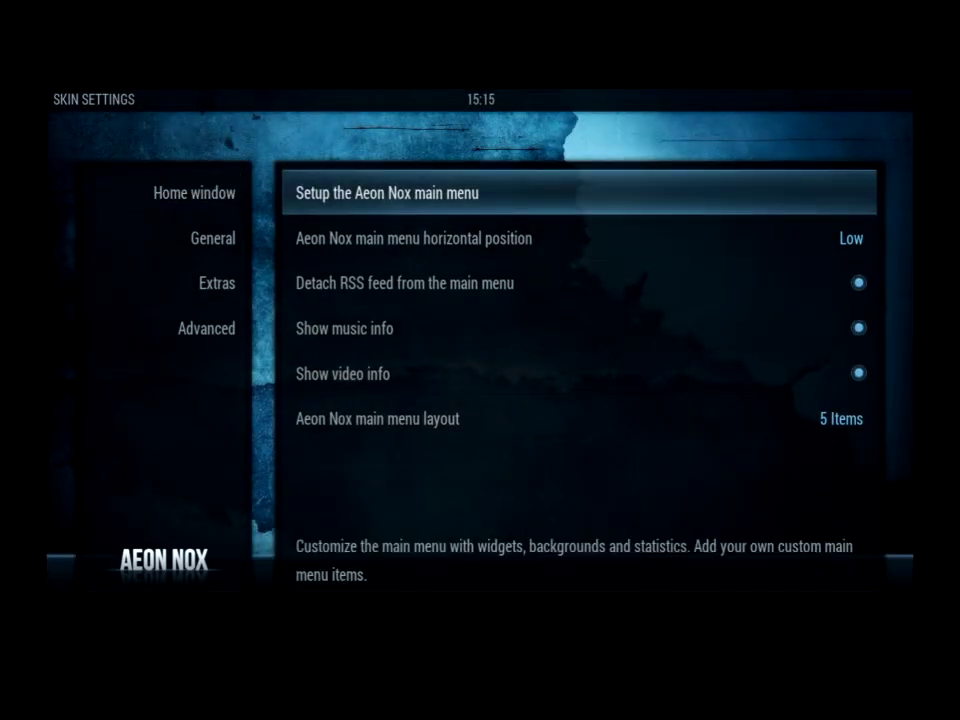
key(Return)
- Open submenu management for TV Shows again and move to the list of its existing shortcuts
key(Down)
key(Down)
key(Down)
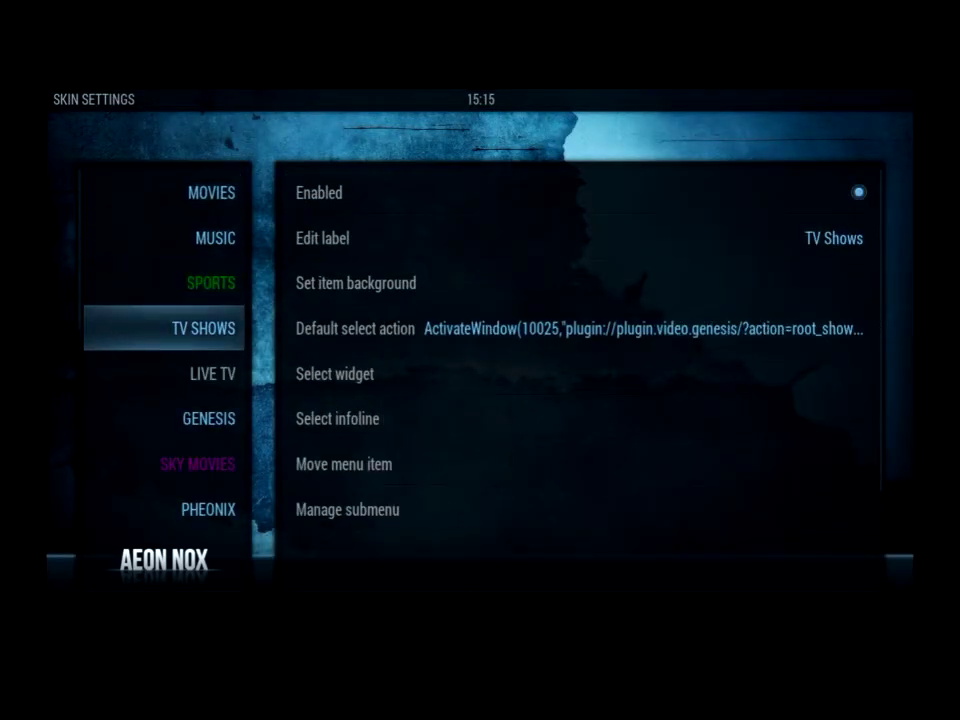
key(Right)
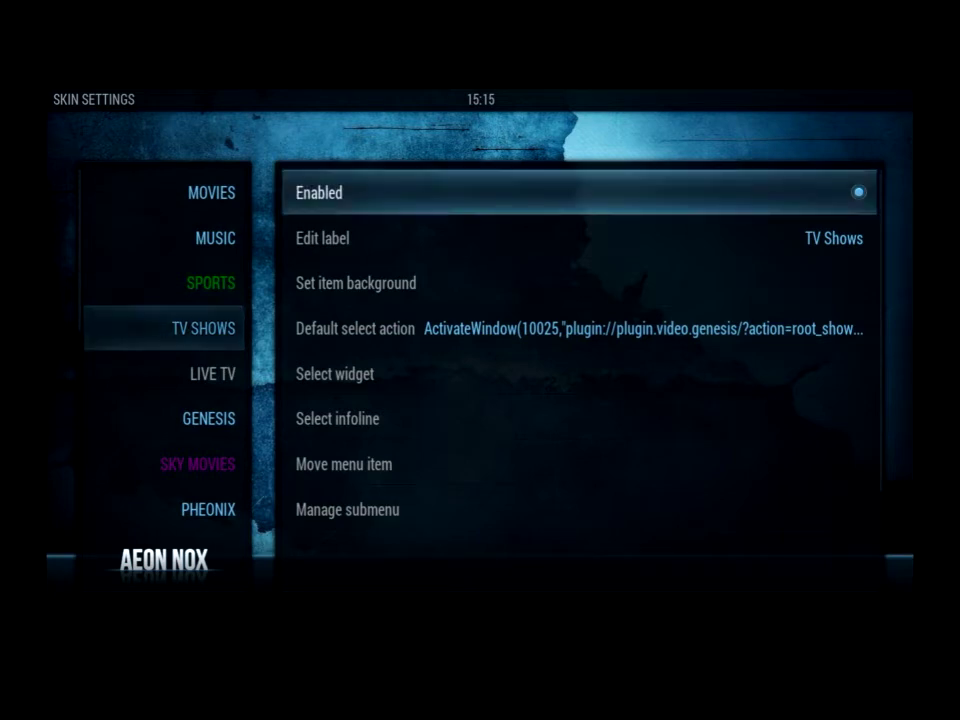
key(Down)
key(Down)
key(Down)
key(Down)
key(Down)
key(Down)
key(Down)
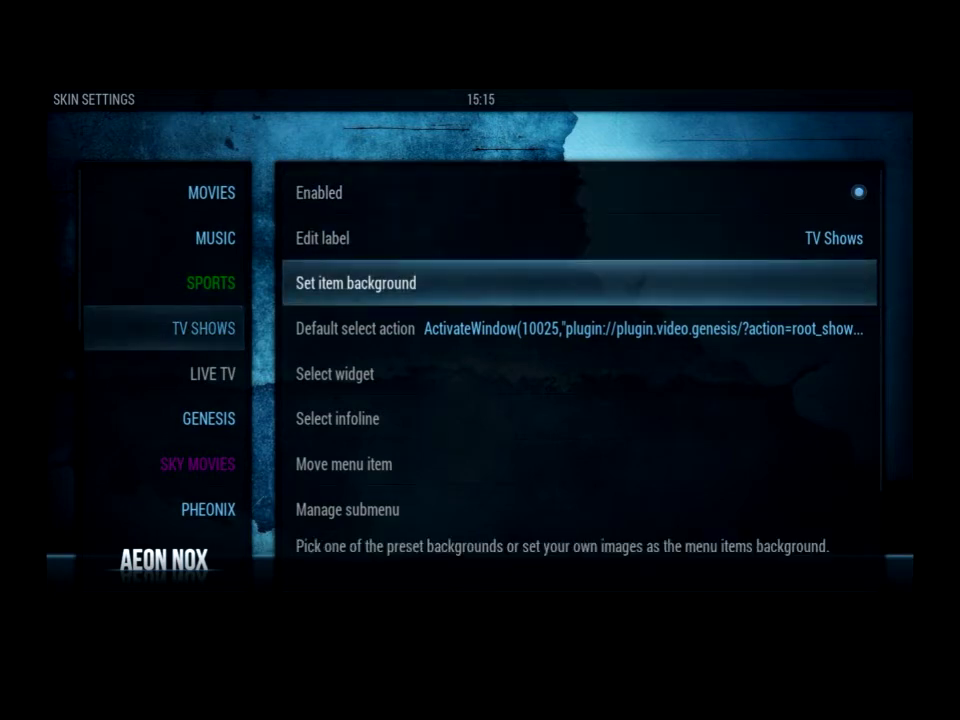
key(Return)
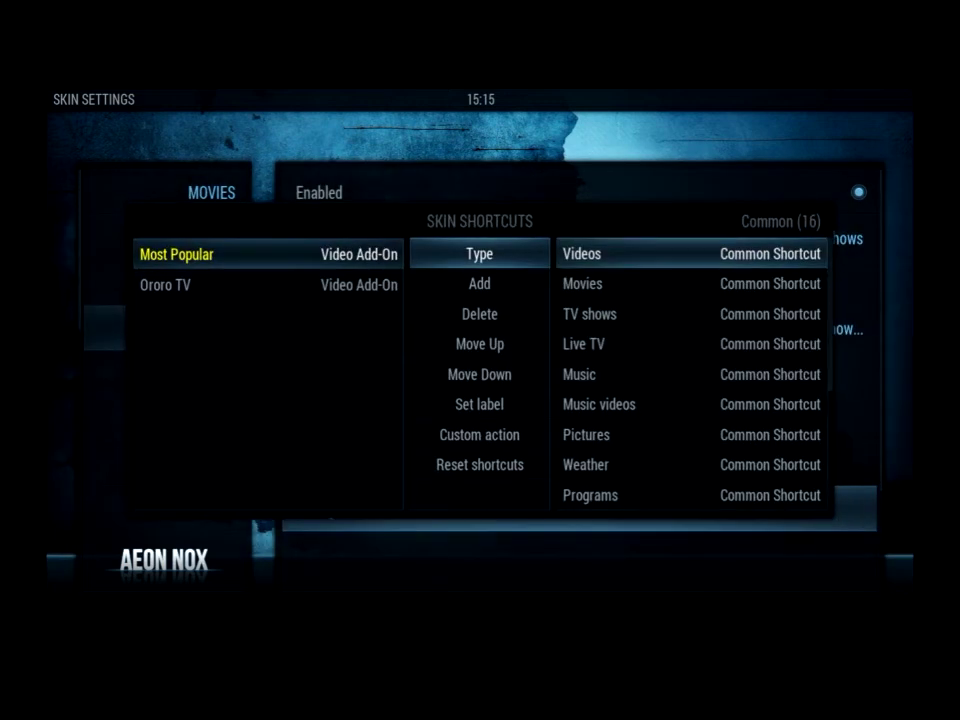
key(Left)
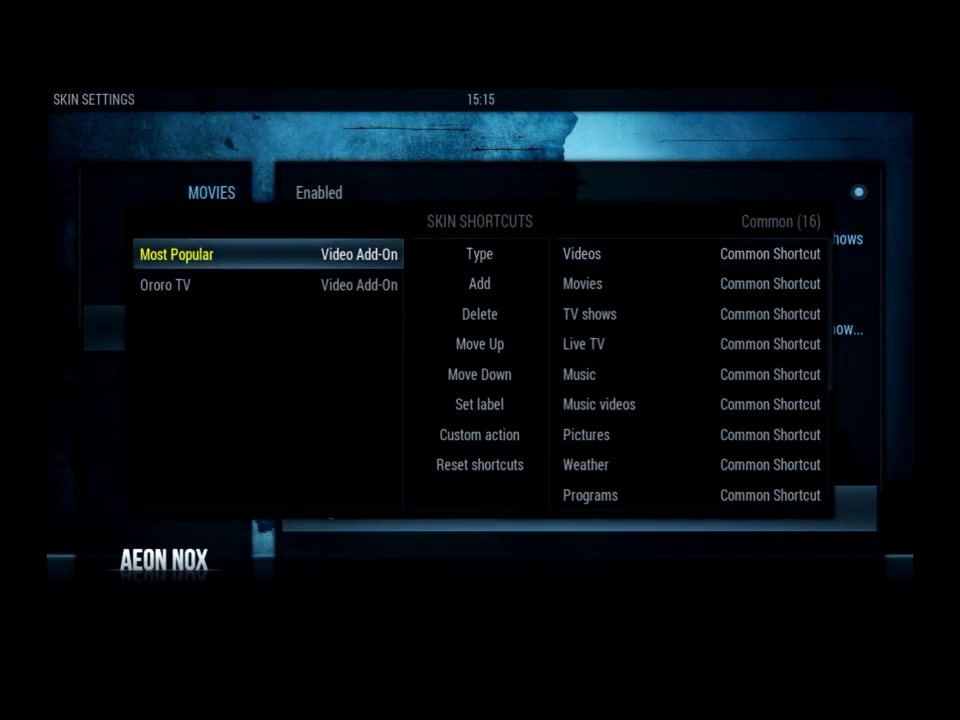
- Relabel the Ororo TV shortcut in the TV Shows submenu as [COLOR yellow]Ororo TV[/COLOR]
key(Down)
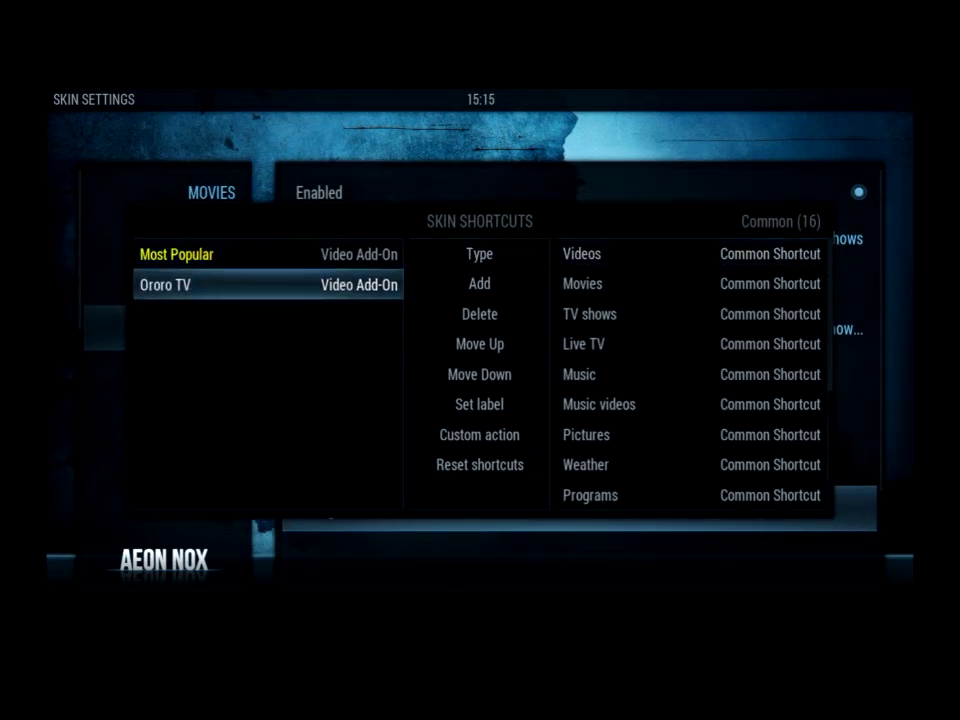
key(Right)
key(Down)
key(Down)
key(Down)
key(Down)
key(Down)
key(Return)
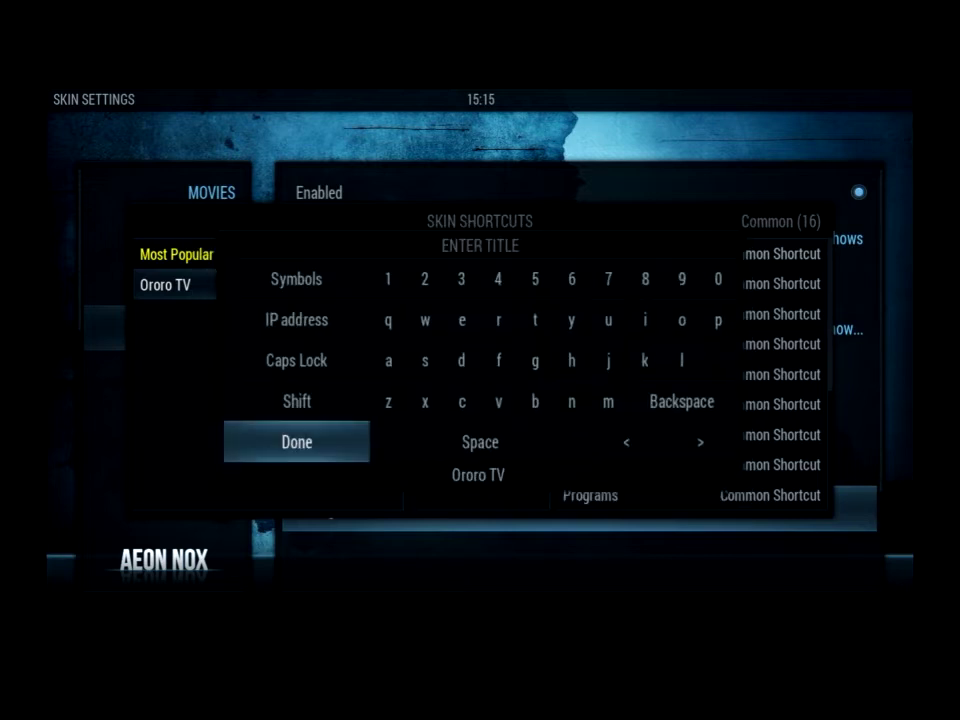
key(BackSpace)
key(BackSpace)
key(BackSpace)
key(BackSpace)
key(BackSpace)
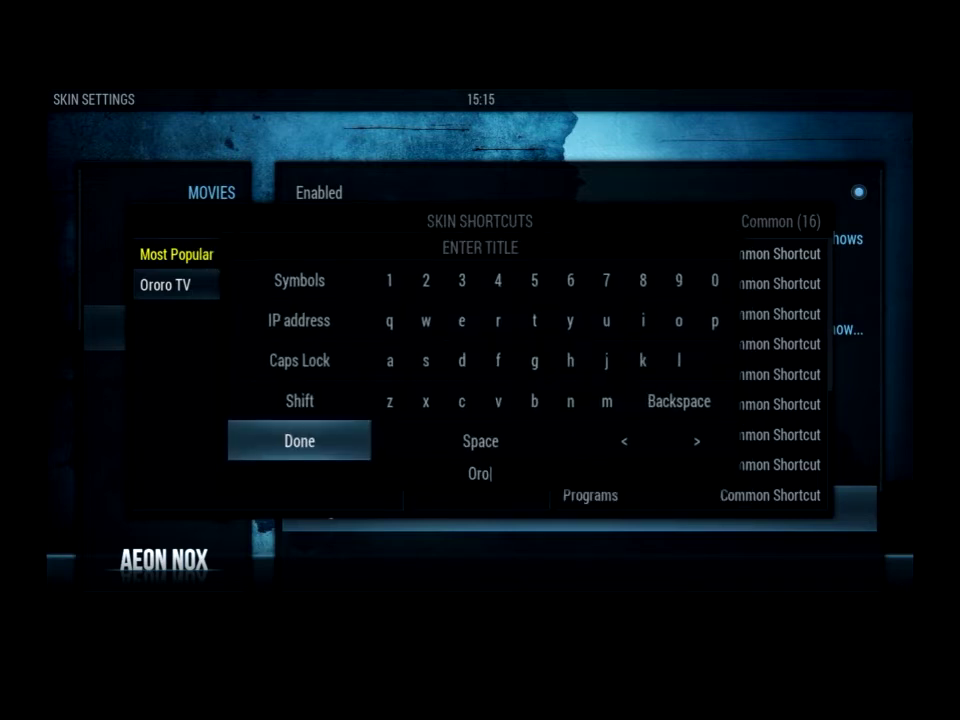
key(BackSpace)
key(BackSpace)
key(BackSpace)
text(COLOR yellow)
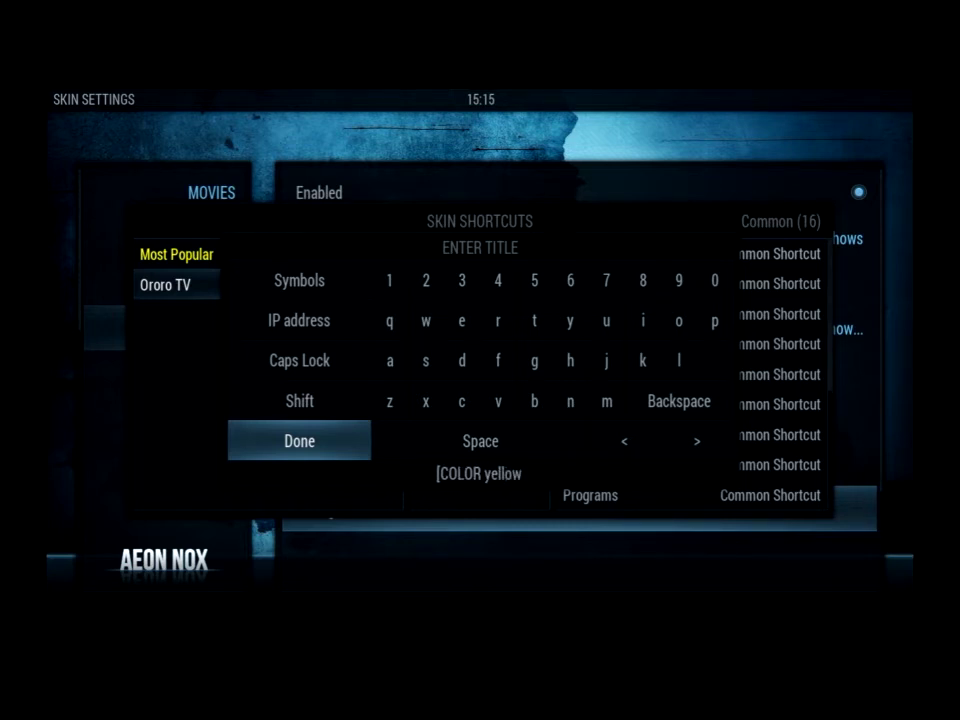
text(])
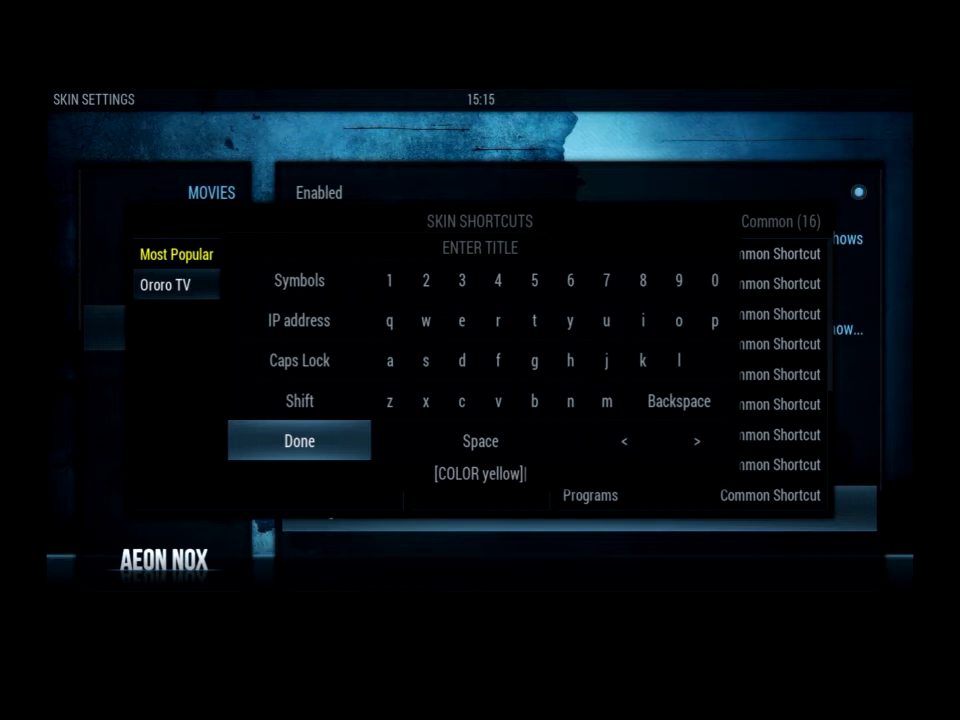
text(Orot)
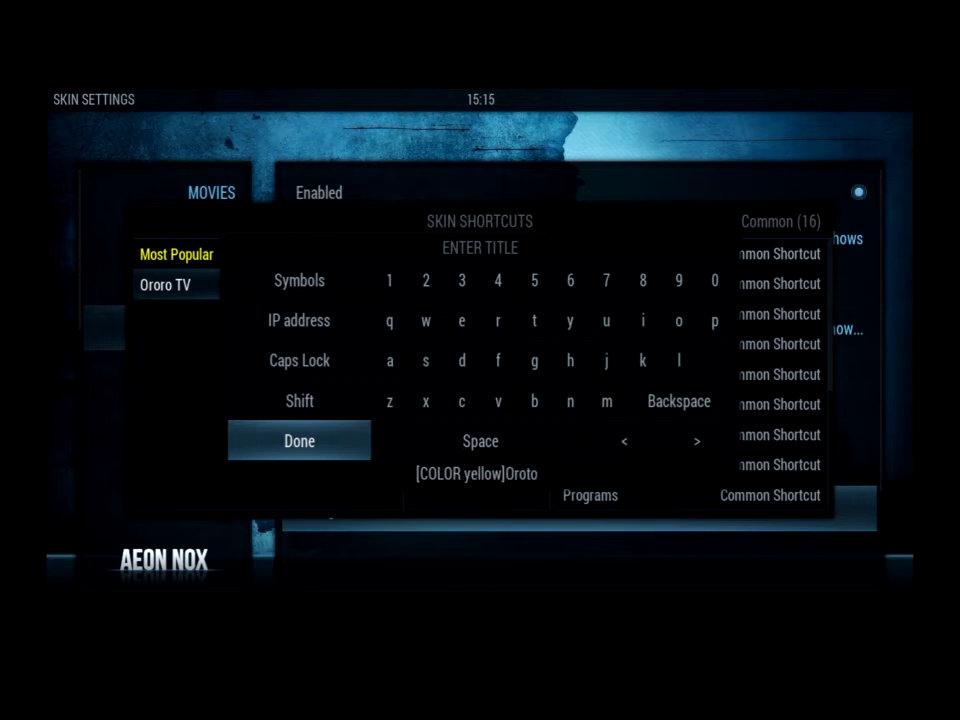
key(BackSpace)
text(ro TV)
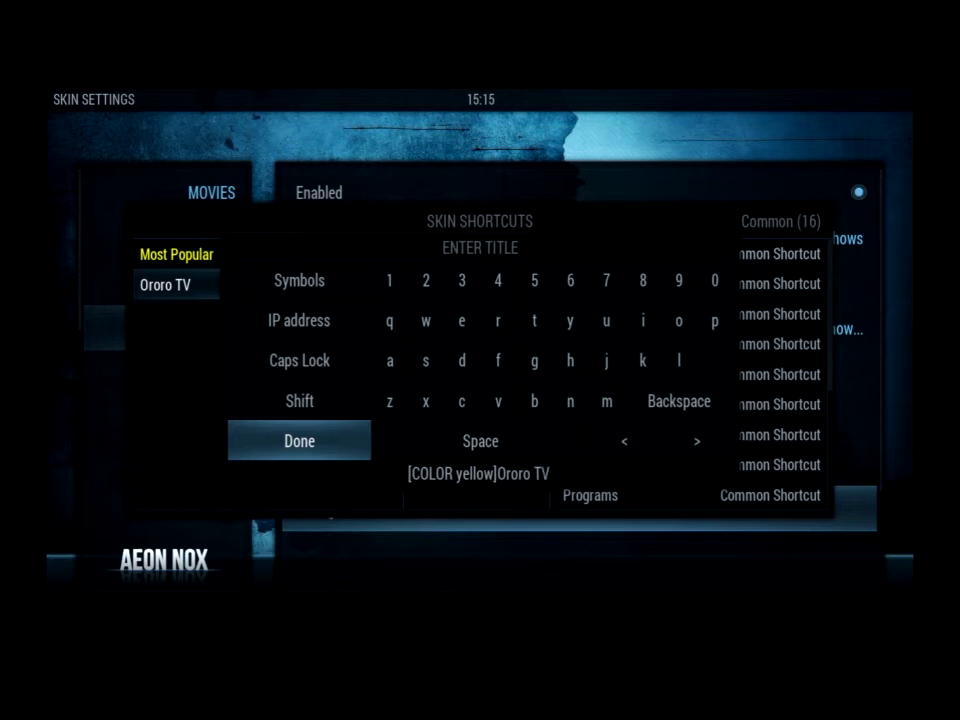
text([/COLOR])
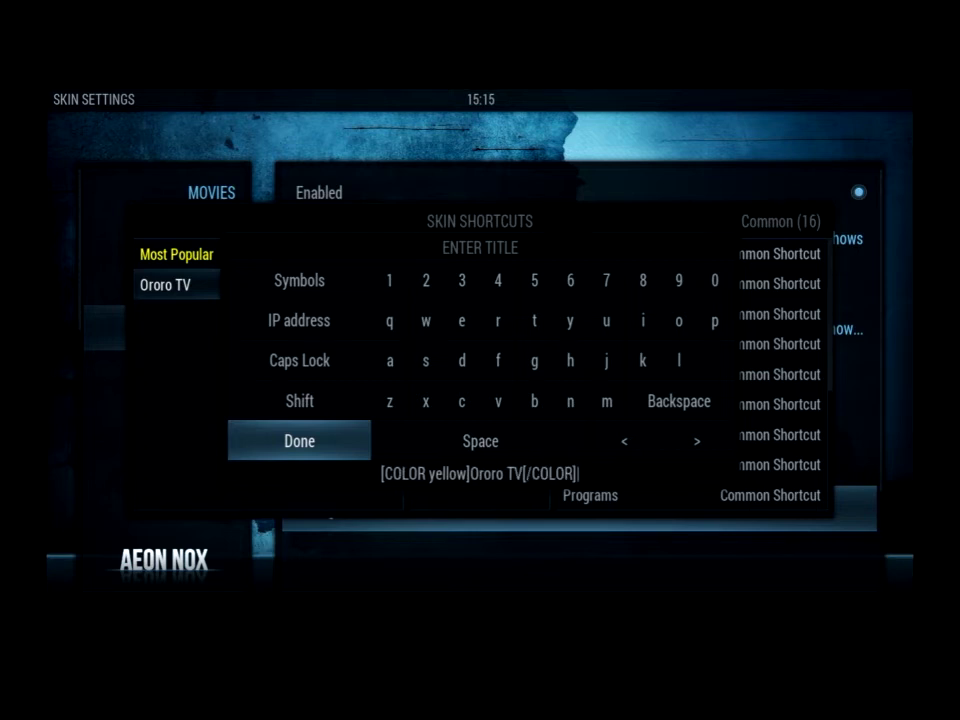
key(Return)
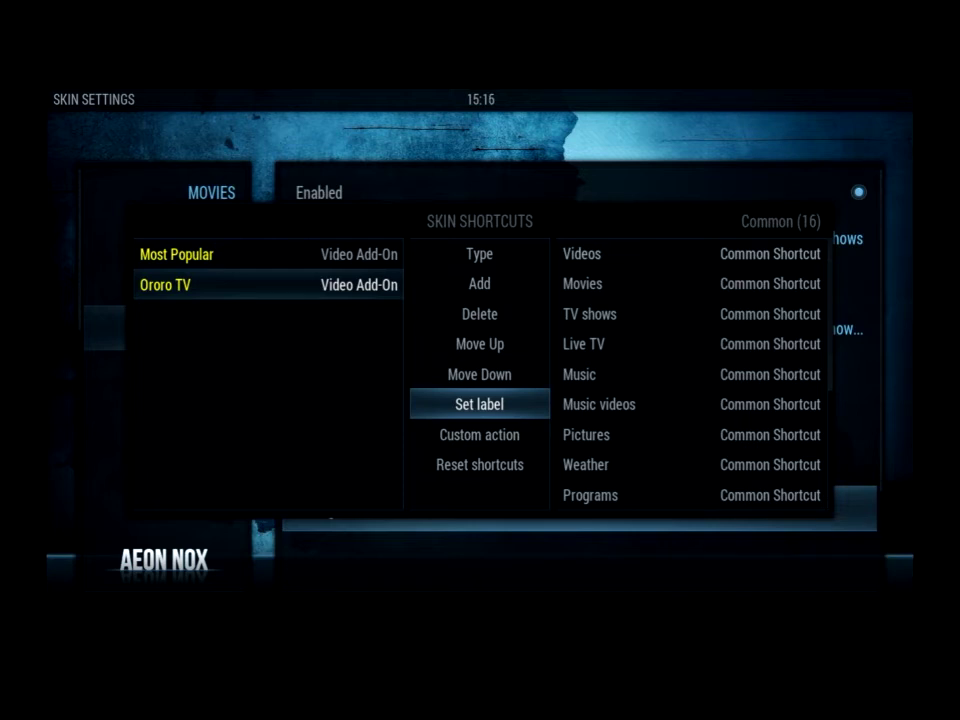
- Add bold tags around the shortcut's name so its label reads [COLOR yellow][B]Ororo TV[/B][/COLOR]
key(Return)
key(Left)
key(Left)
key(Left)
key(Left)
key(Left)
key(Left)
key(Left)
key(Left)
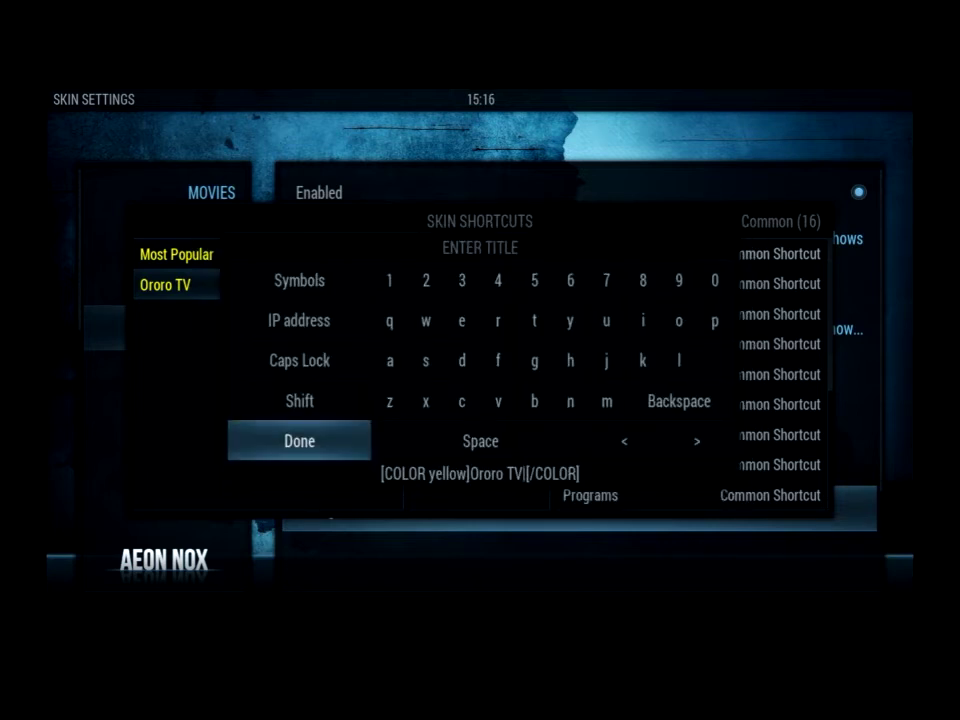
key(Left)
key(Left)
key(Left)
key(Left)
key(Left)
key(Left)
key(Left)
key(Left)
text([B)
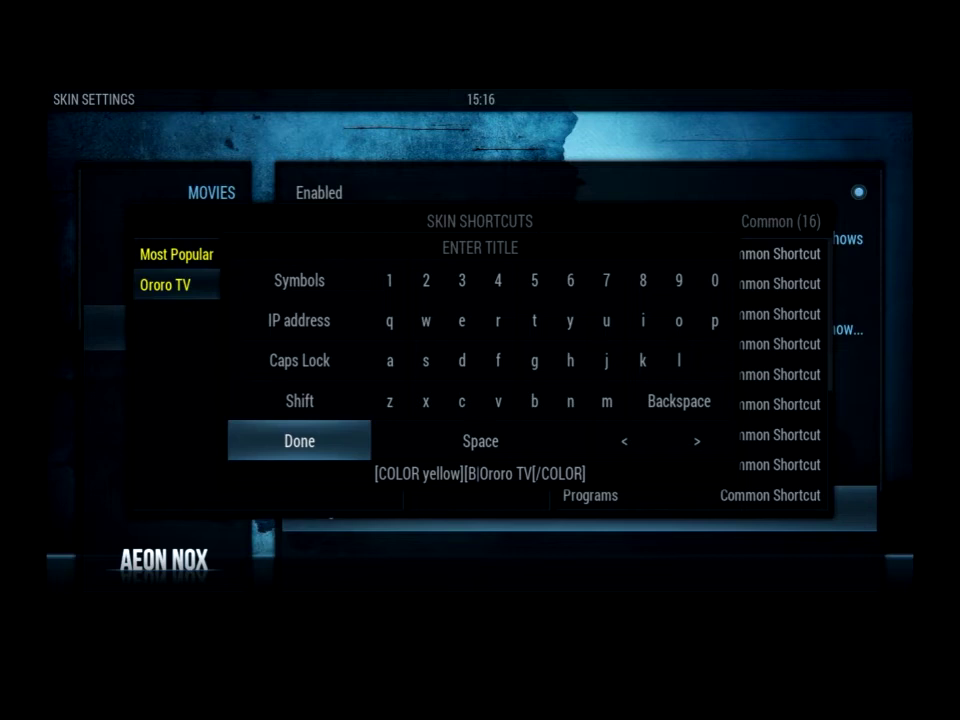
text(])
key(Right)
key(Right)
key(Right)
key(Right)
key(Right)
key(Right)
key(Right)
key(Right)
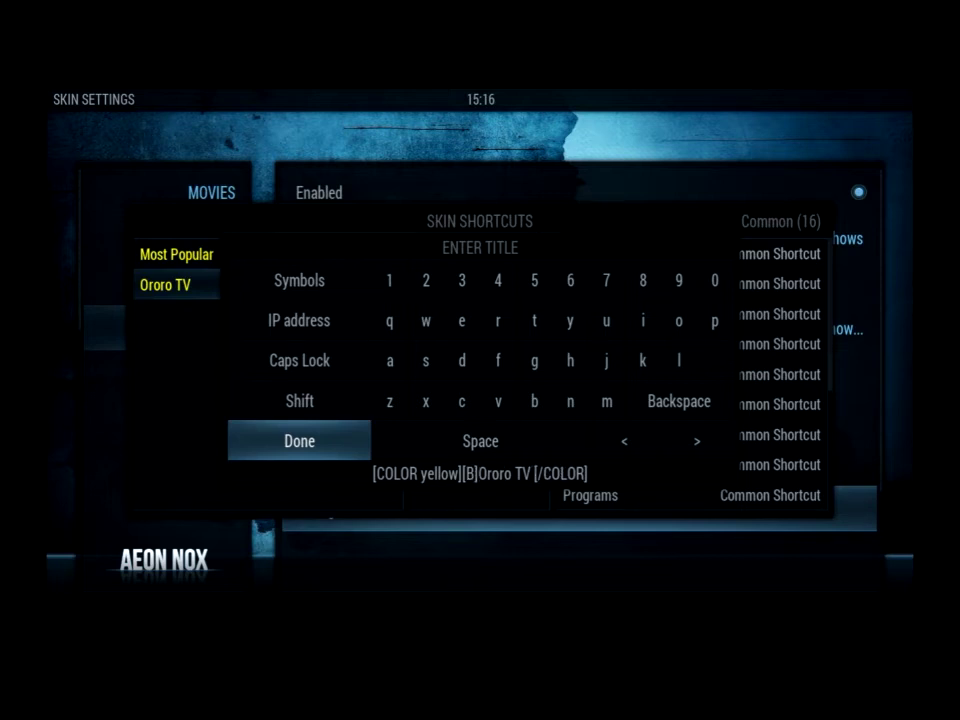
text([/B)
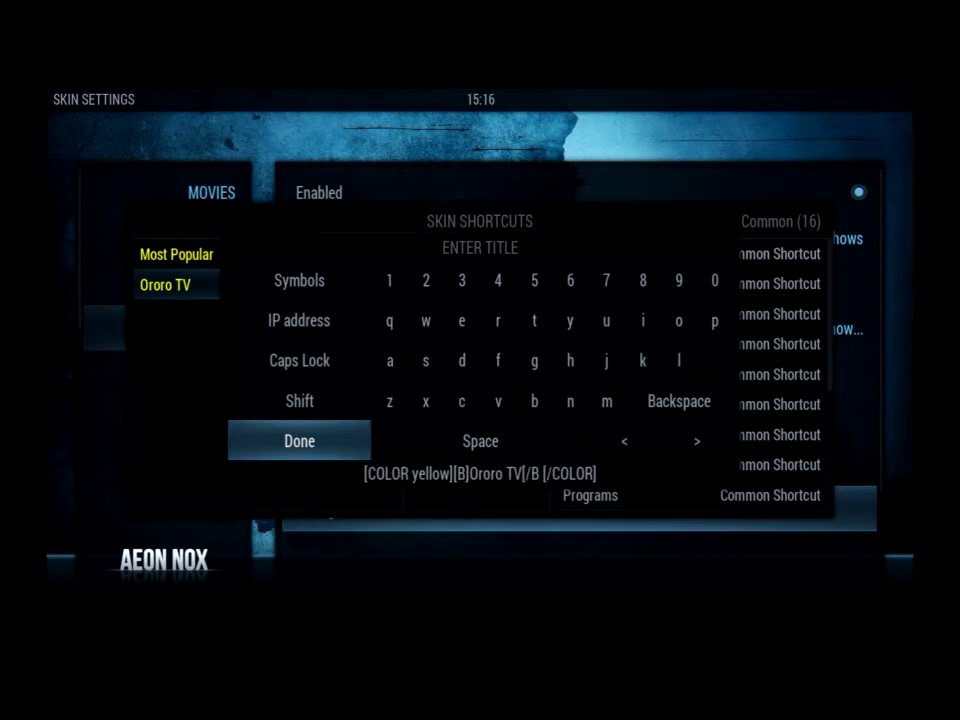
text(])
key(Delete)
key(Return)
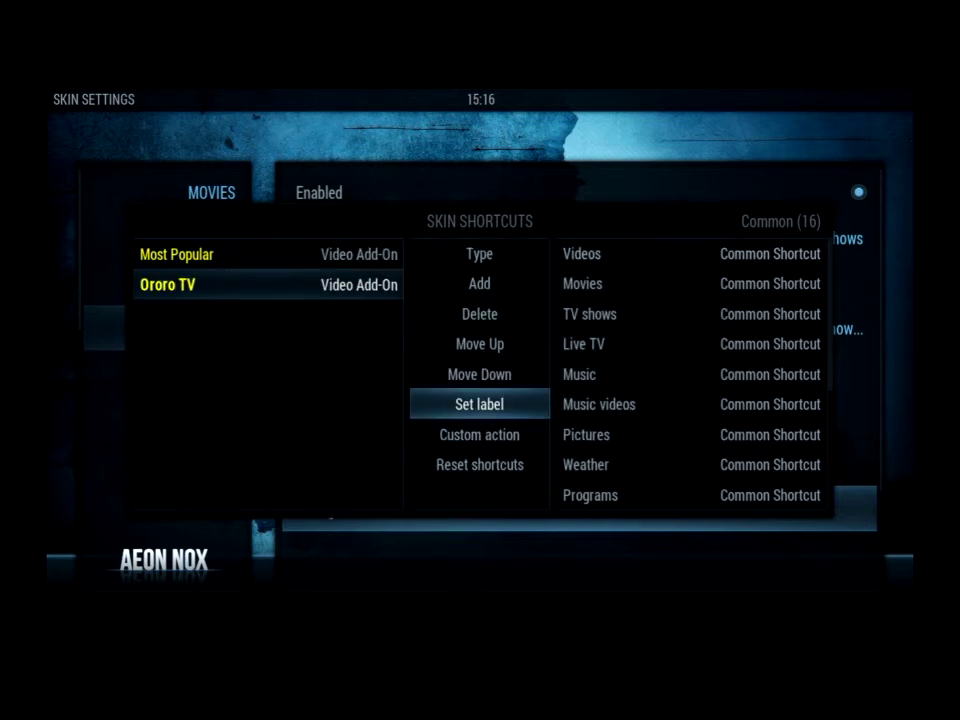
- Try to replace the bold tags in the Ororo TV label with the italic tags [I] and [/I]
key(Return)
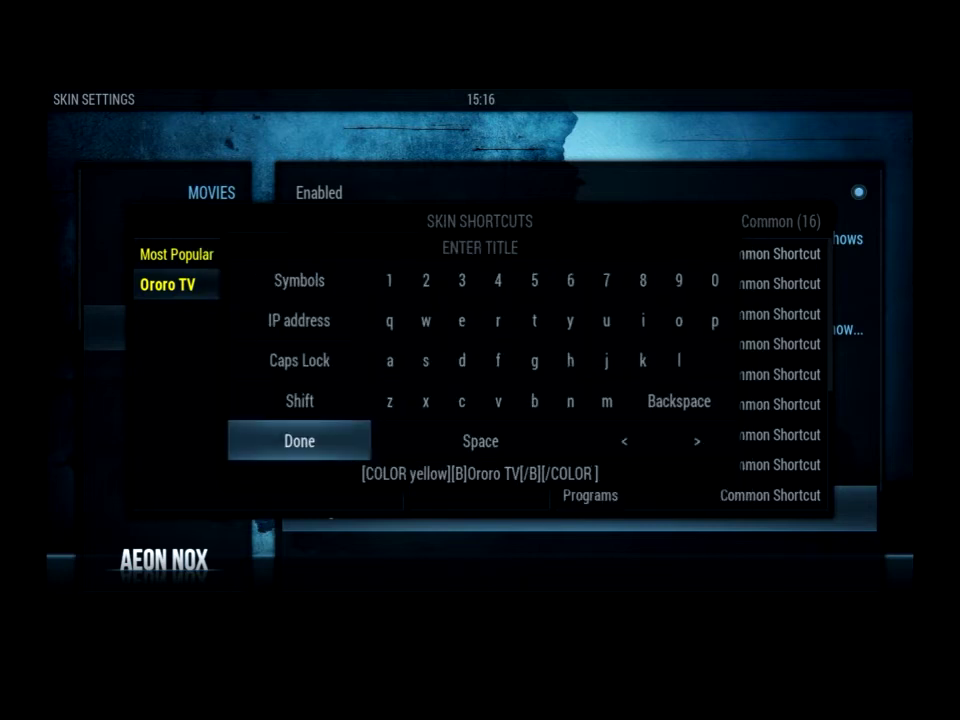
key(BackSpace)
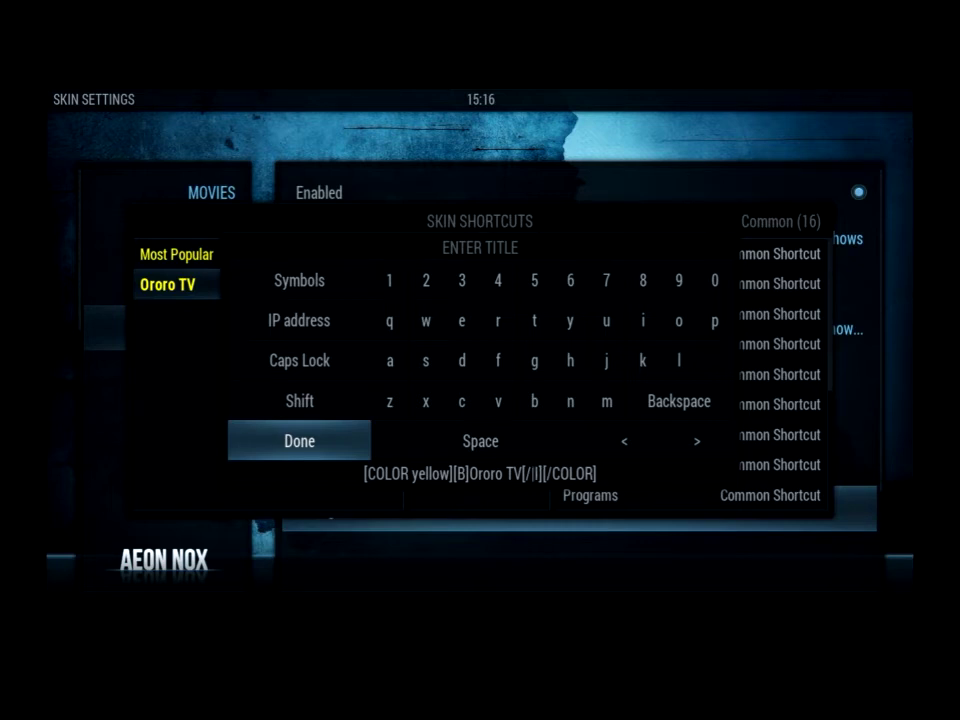
key(Left)
key(Left)
key(Left)
key(Left)
key(Left)
key(Left)
key(Left)
key(Left)
key(Left)
key(Left)
key(Left)
key(Left)
key(Left)
key(Right)
key(Right)
key(BackSpace)
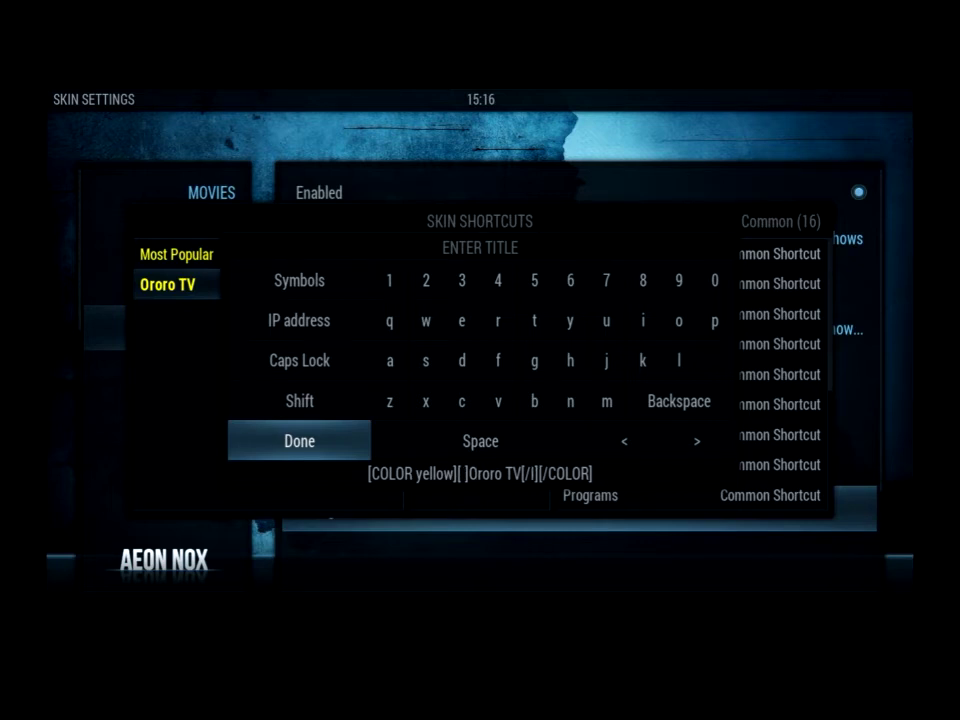
key(Return)
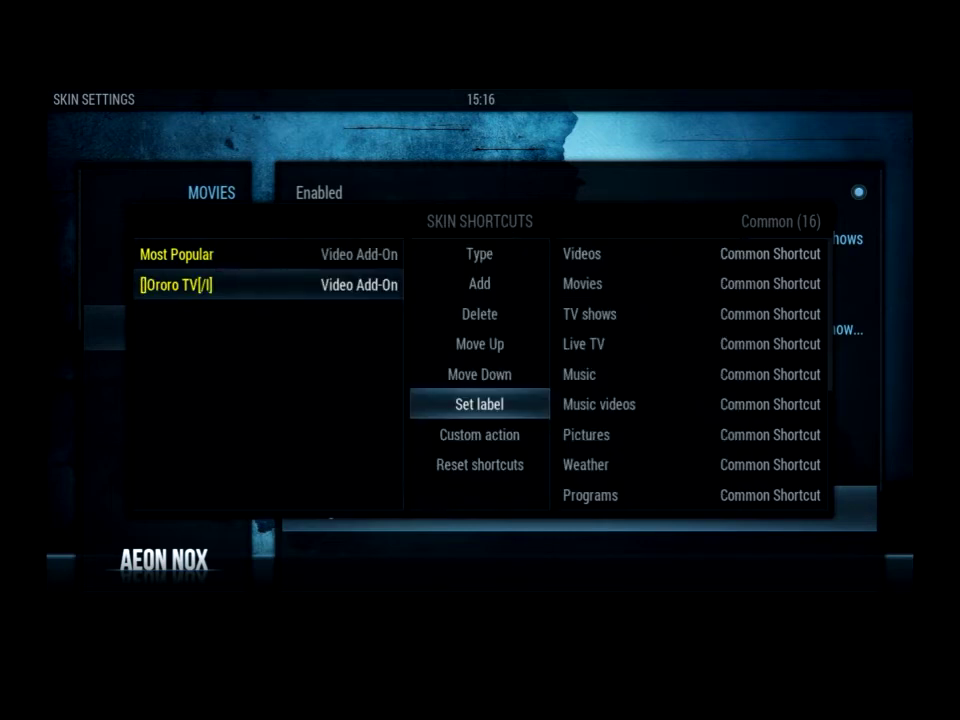
- Insert the missing I in the opening tag so the label reads [COLOR yellow][I]Ororo TV[/I][/COLOR]
key(Return)
key(Left)
key(Left)
key(Left)
key(Left)
key(Left)
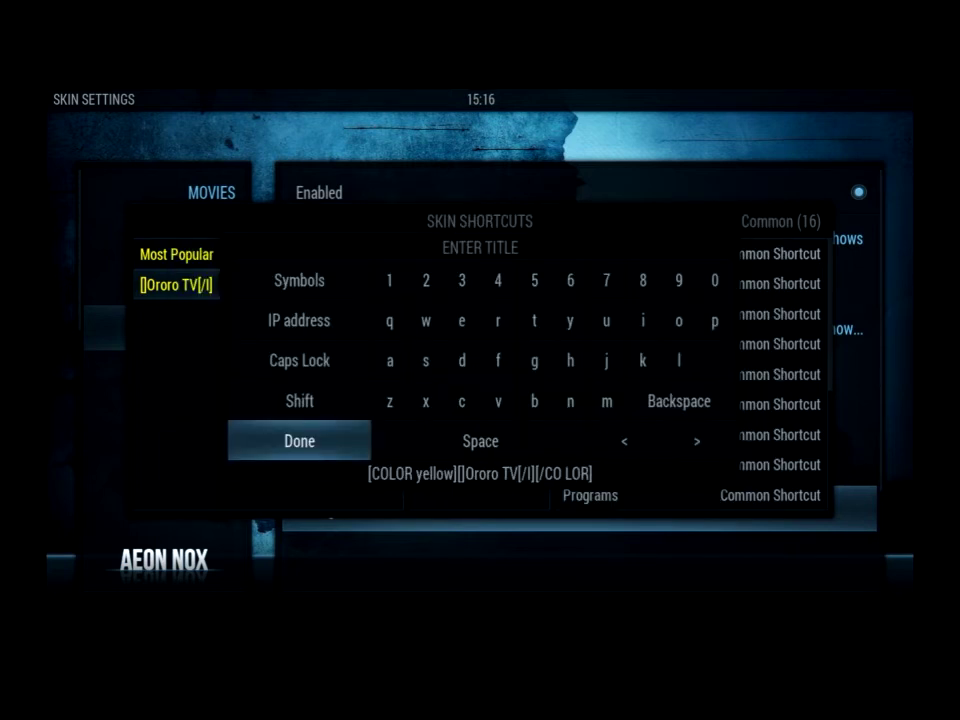
key(Left)
key(Left)
key(Left)
key(Left)
key(Left)
key(Left)
key(Left)
key(Left)
key(Left)
key(Left)
key(Left)
key(Left)
key(Left)
key(Left)
key(Left)
key(Left)
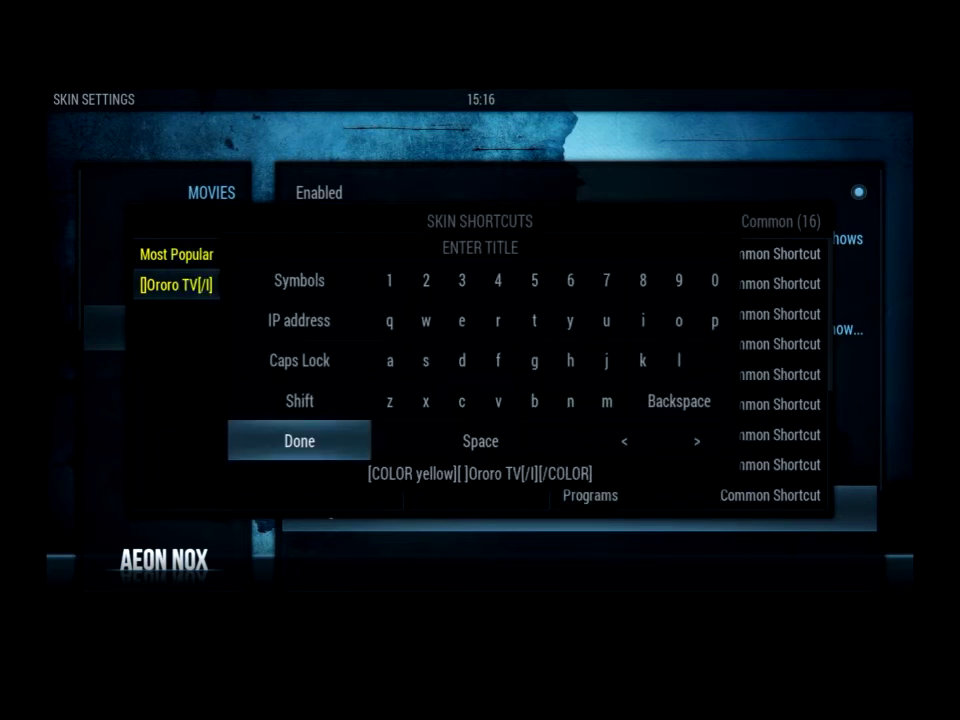
text(I)
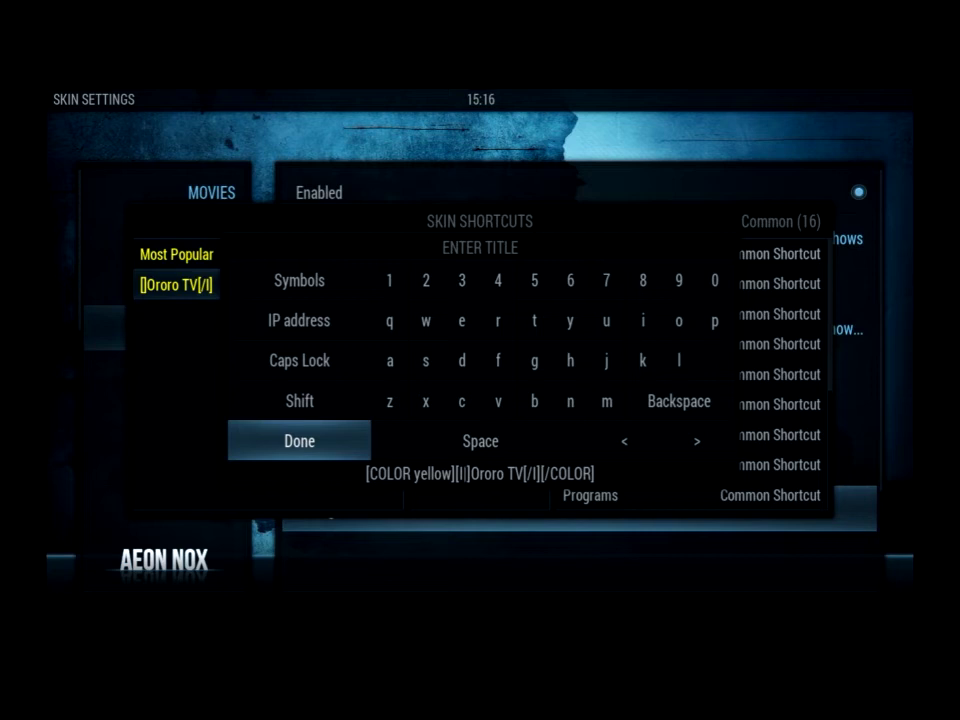
key(Return)
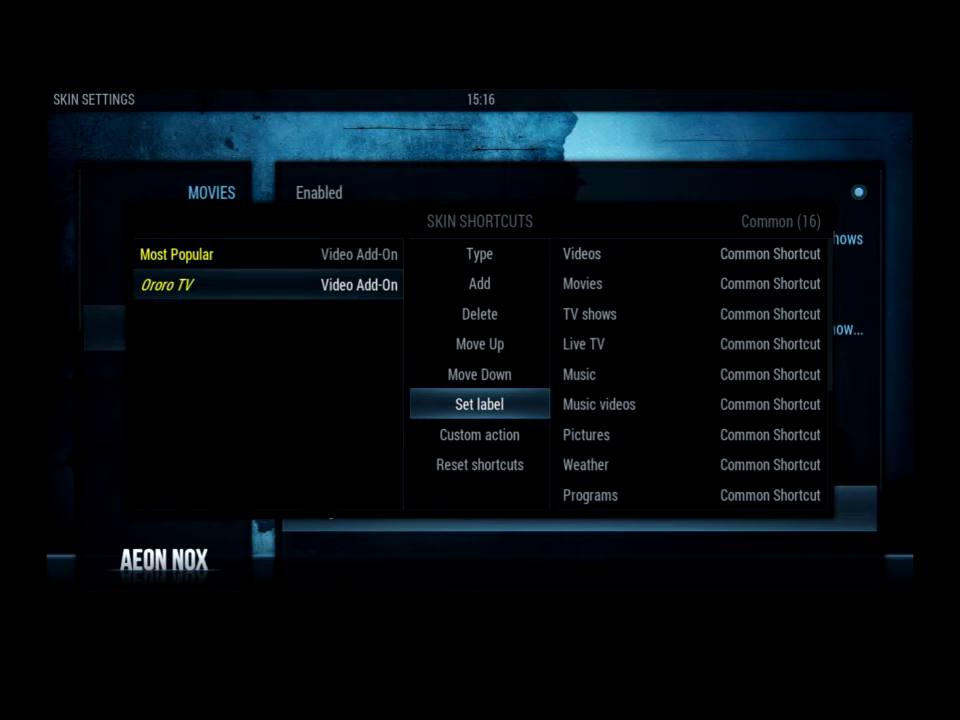
- Clear the Ororo TV shortcut's label and replace it with the two-colour label [COLOR yellow]Ororo[/COLOR][COLOR orange]TV[/COLOR]
key(Return)
key(BackSpace)
key(BackSpace)
key(BackSpace)
key(BackSpace)
key(BackSpace)
key(BackSpace)
key(BackSpace)
key(BackSpace)
key(BackSpace)
key(BackSpace)
key(BackSpace)
key(BackSpace)
key(BackSpace)
key(BackSpace)
key(BackSpace)
key(BackSpace)
key(BackSpace)
key(BackSpace)
key(BackSpace)
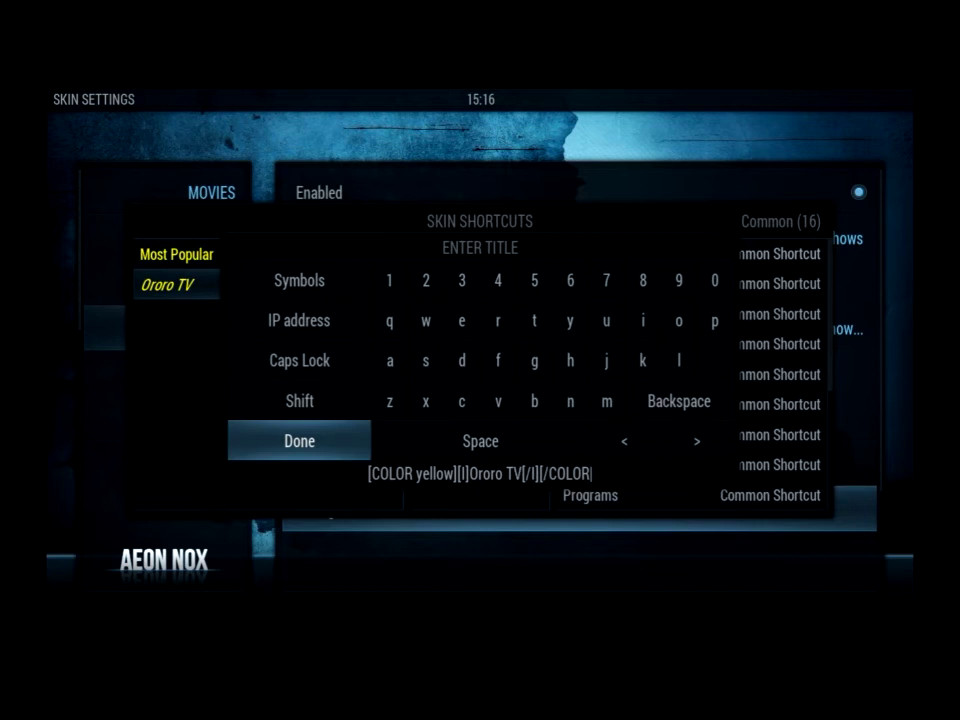
key(BackSpace)
key(BackSpace)
key(BackSpace)
key(BackSpace)
key(BackSpace)
key(BackSpace)
key(BackSpace)
key(BackSpace)
key(BackSpace)
key(BackSpace)
key(BackSpace)
key(BackSpace)
key(BackSpace)
key(BackSpace)
key(BackSpace)
key(BackSpace)
key(BackSpace)
key(BackSpace)
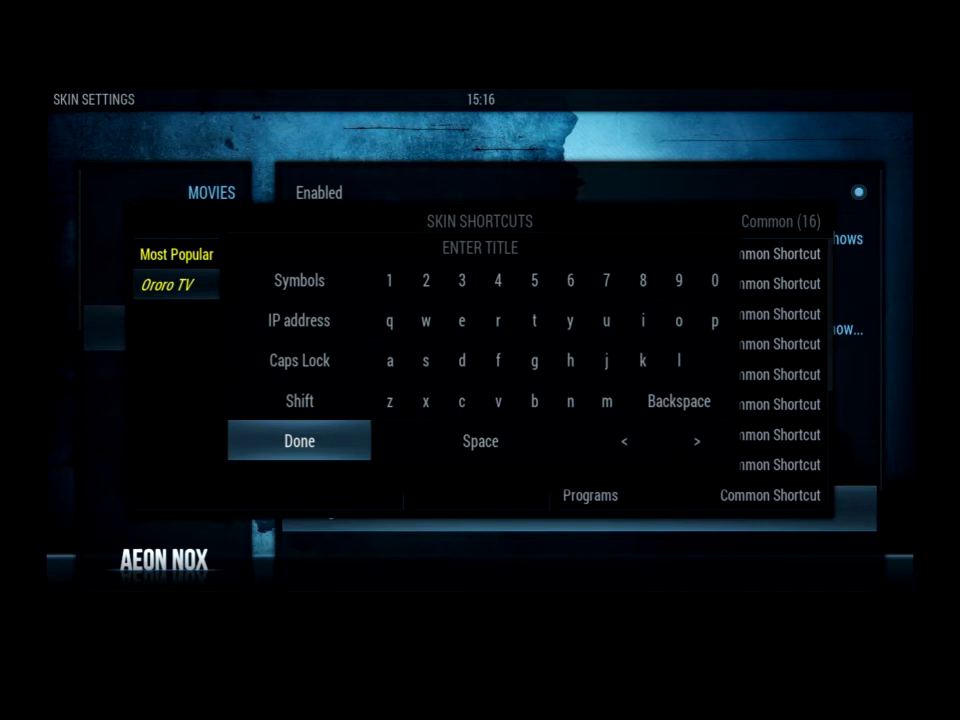
text([COLOR yellow])
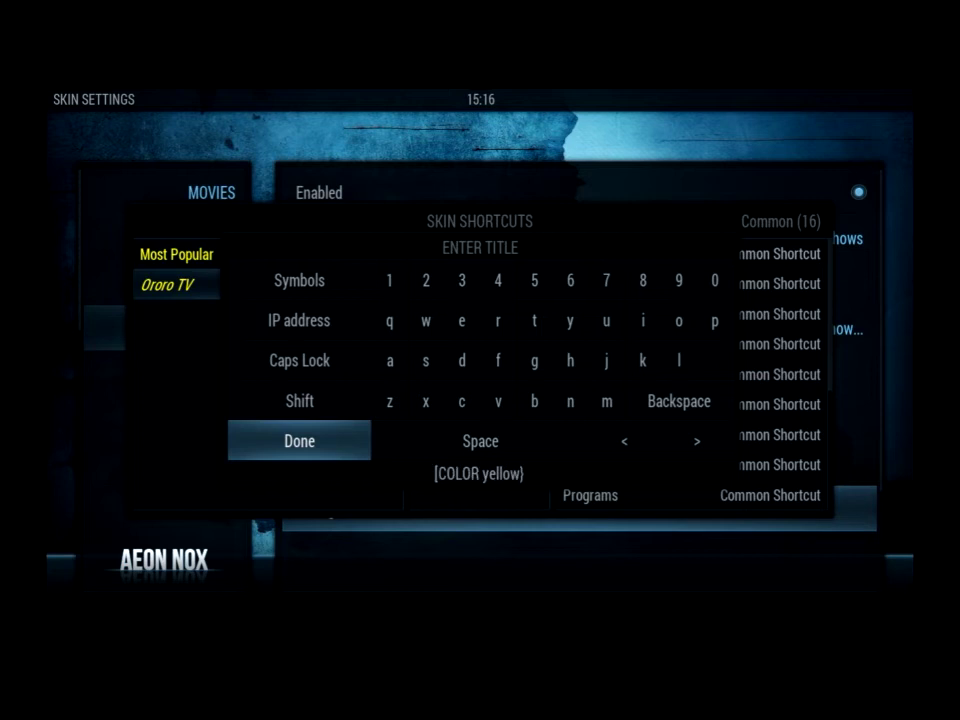
text(Ororo)
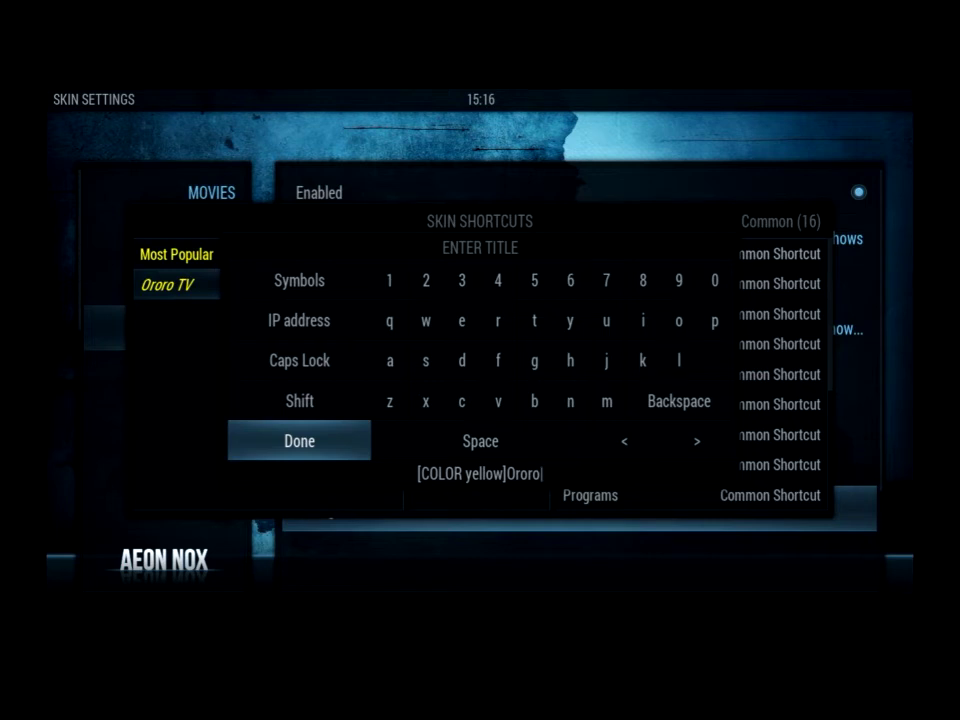
text([/COLO)
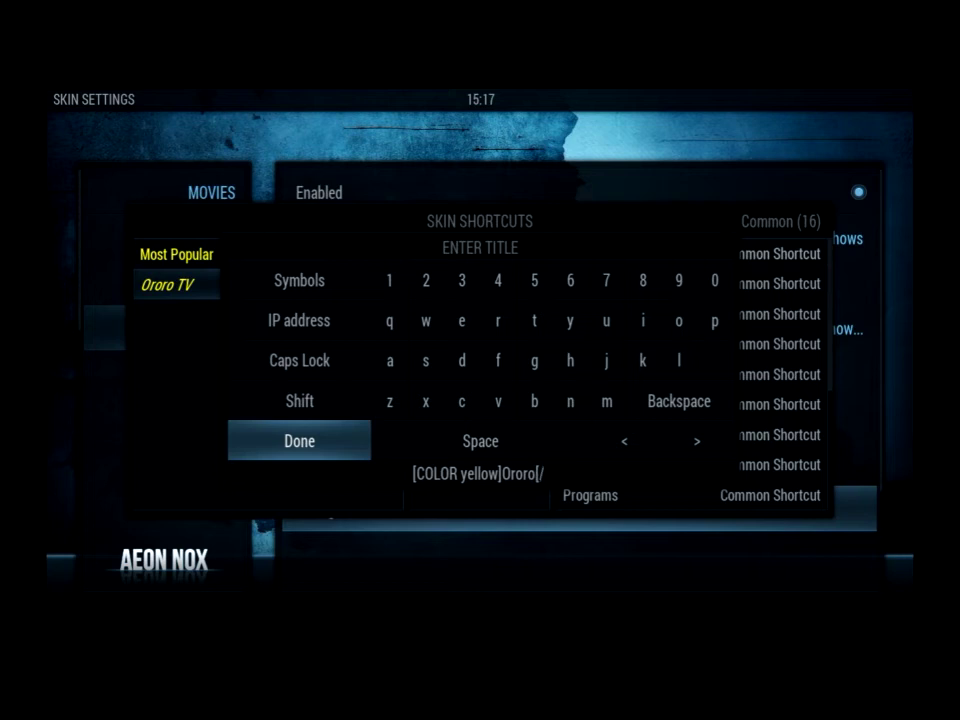
text(R][)
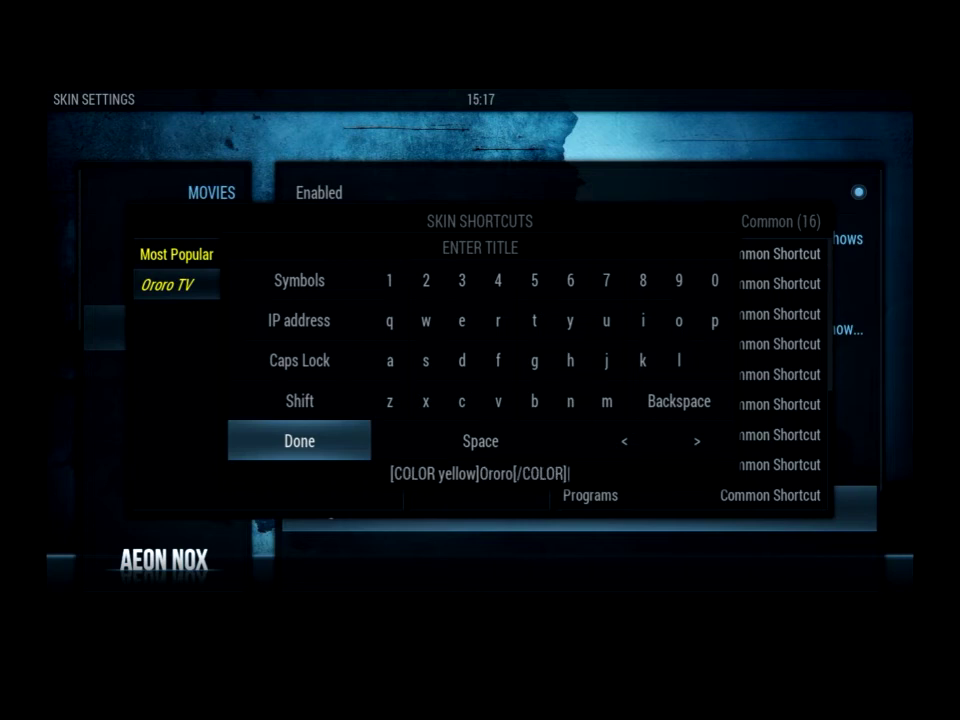
text(COLOR)
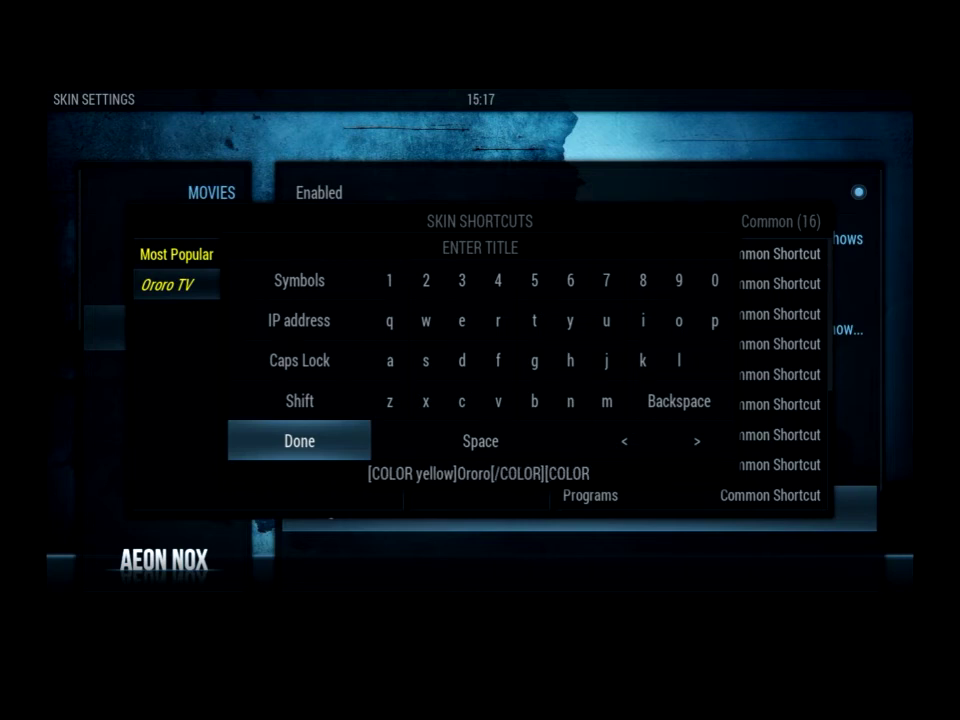
text( blue)
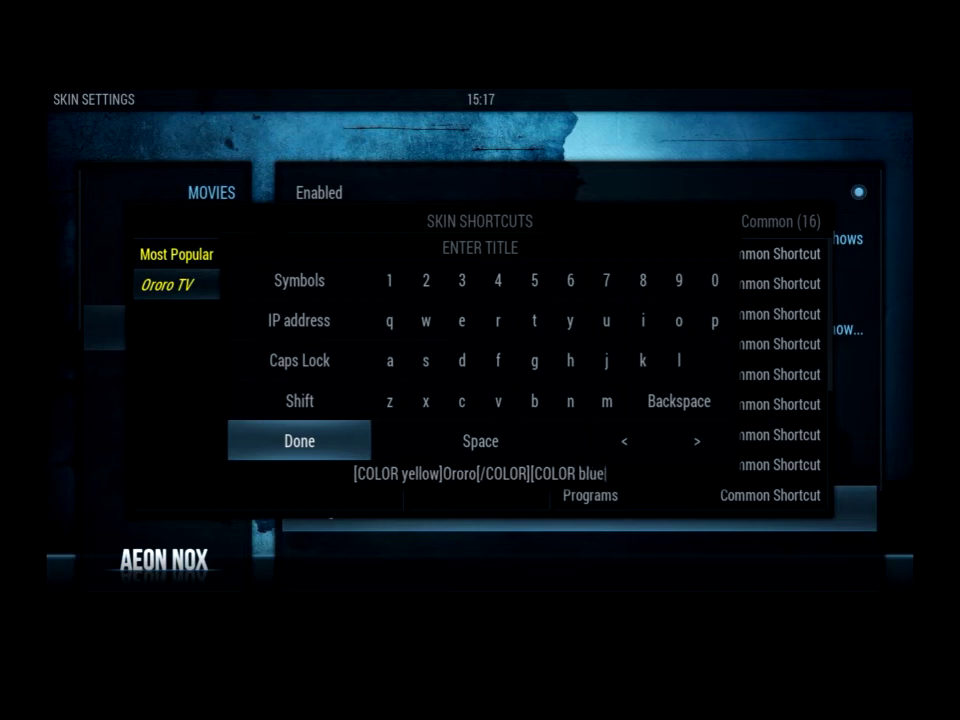
key(BackSpace)
key(BackSpace)
key(BackSpace)
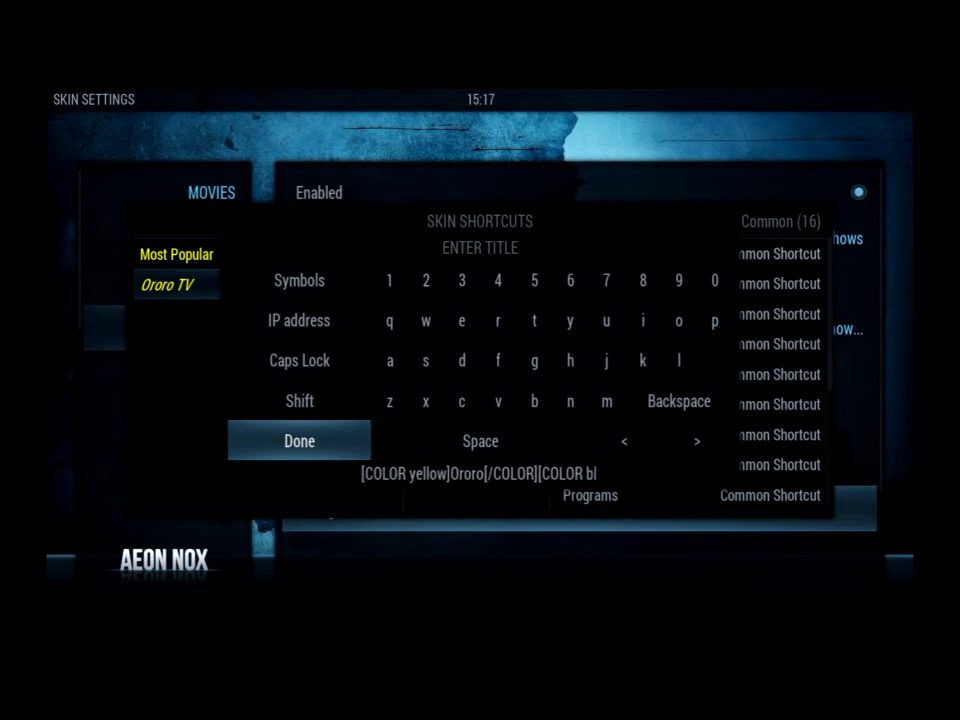
key(BackSpace)
text(orange)
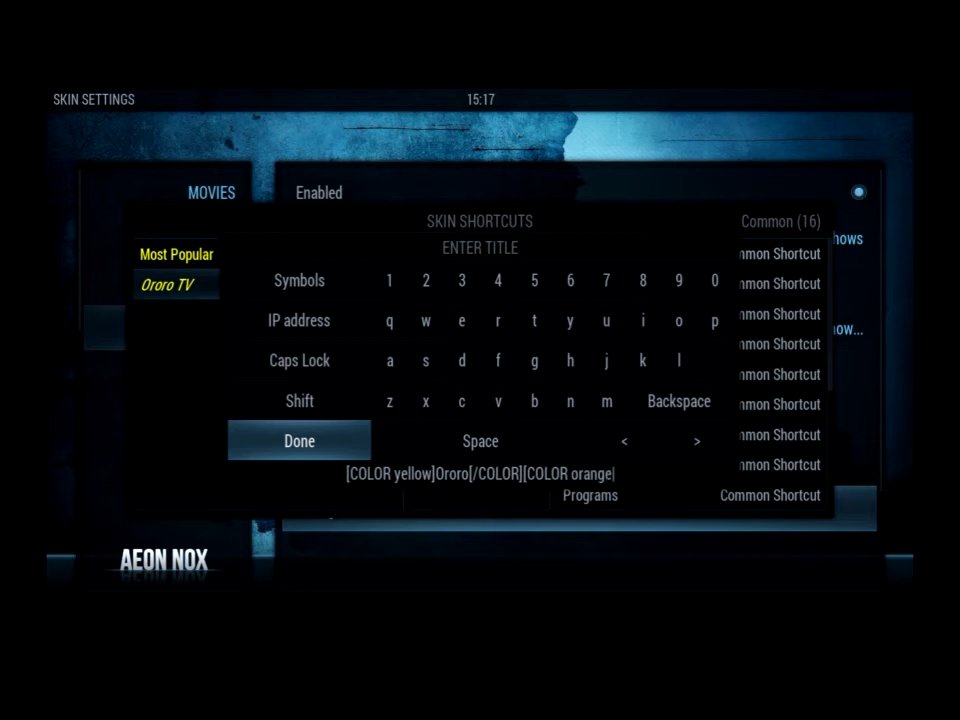
text(]TV[)
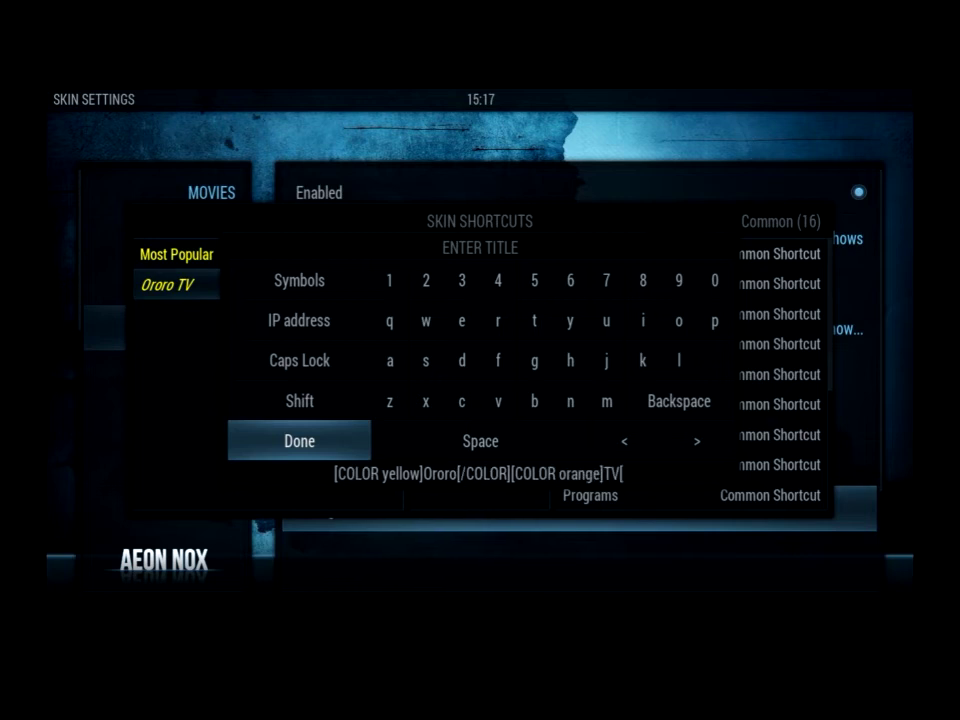
text(/COLOR])
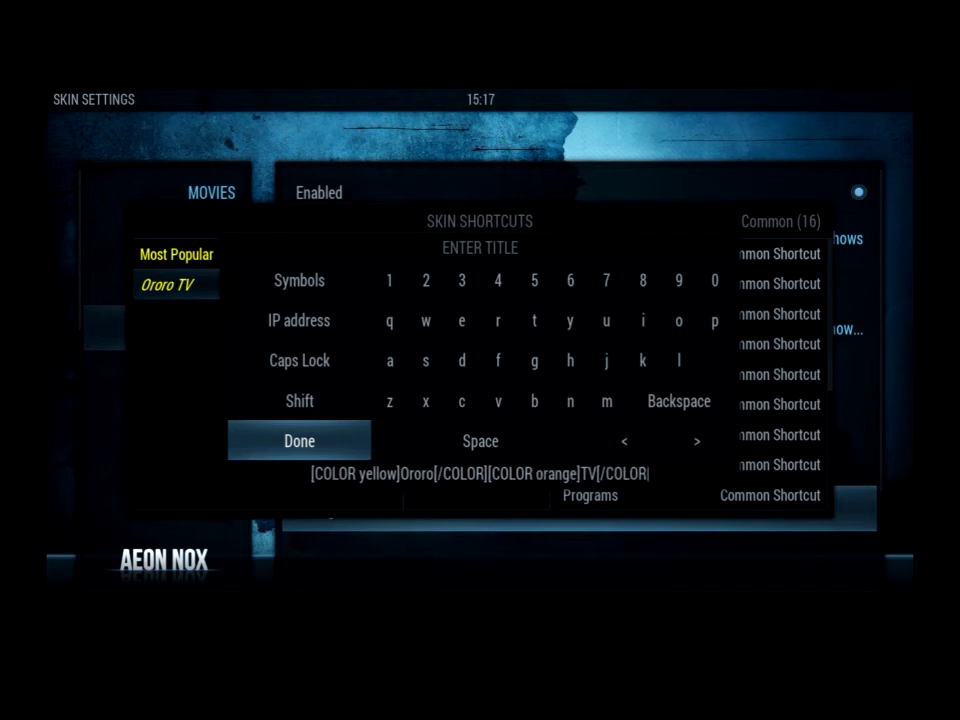
key(Return)
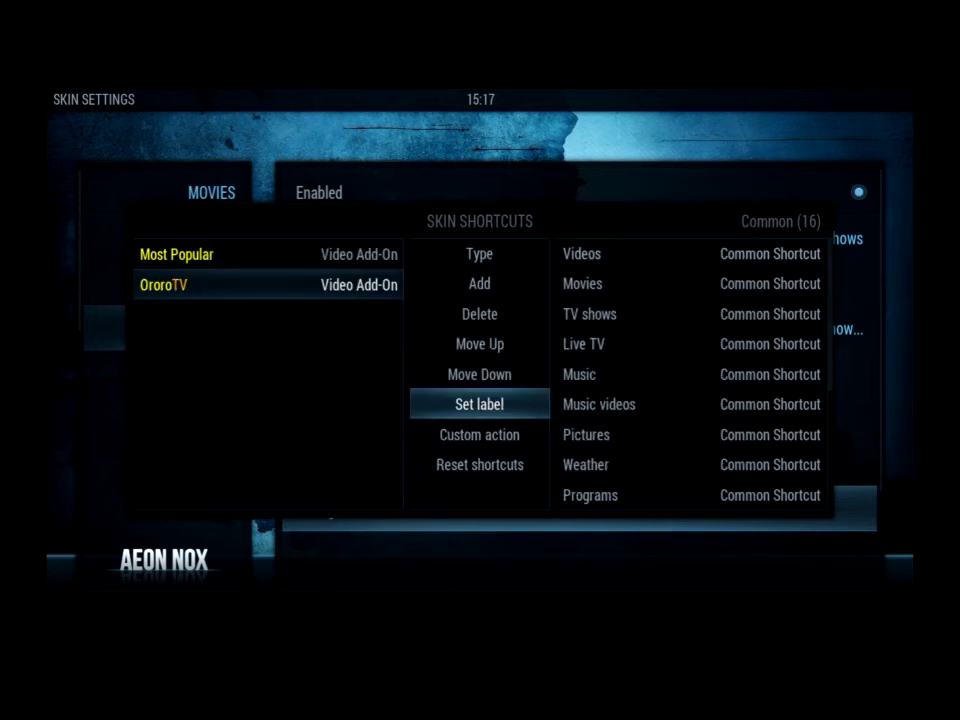
- Leave the shortcut editor and skin settings, and show TV Shows on the home menu to check its submenu labels
key(Escape)
key(Escape)
key(Escape)
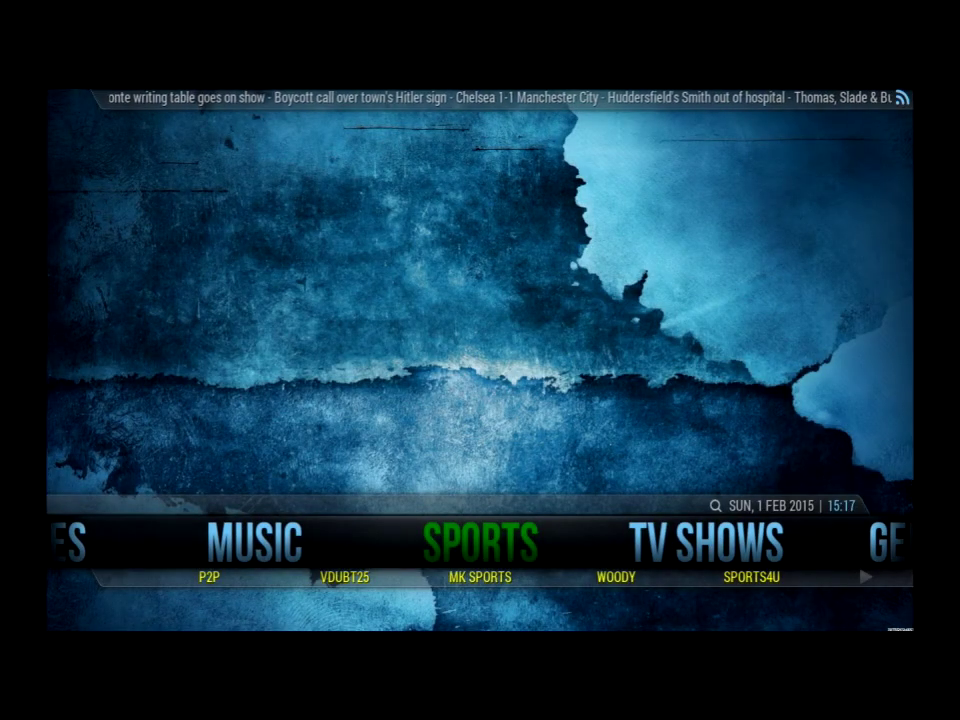
key(Right)
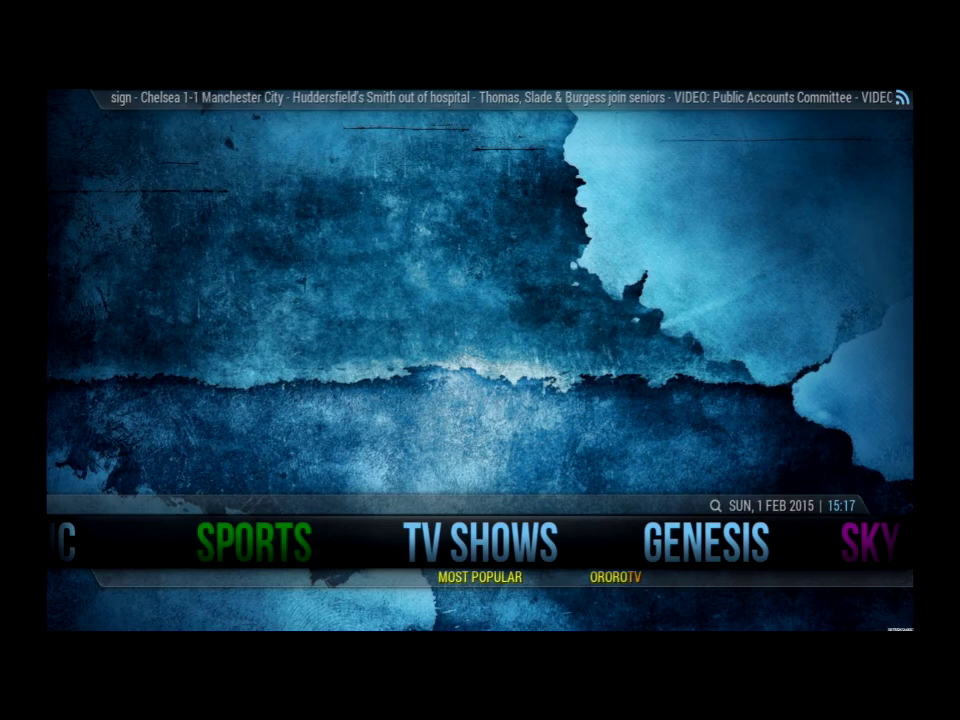
- Open Skin Settings from the System submenu and enter the Aeon Nox main menu setup
key(Right)
key(Right)
key(Right)
key(Right)
key(Right)
key(Right)
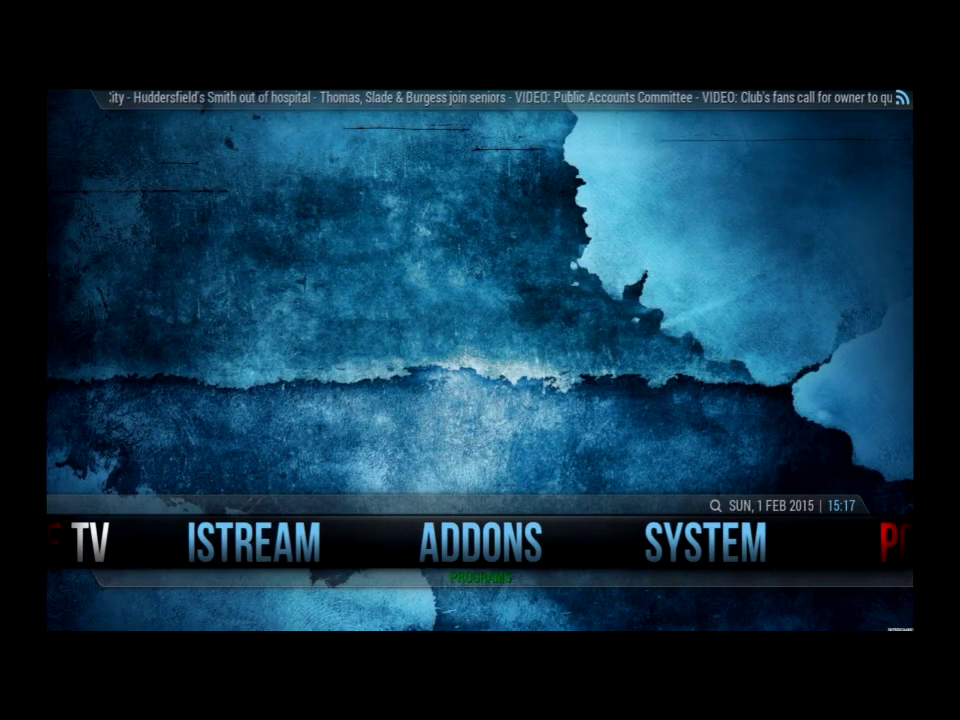
key(Right)
key(Left)
key(Right)
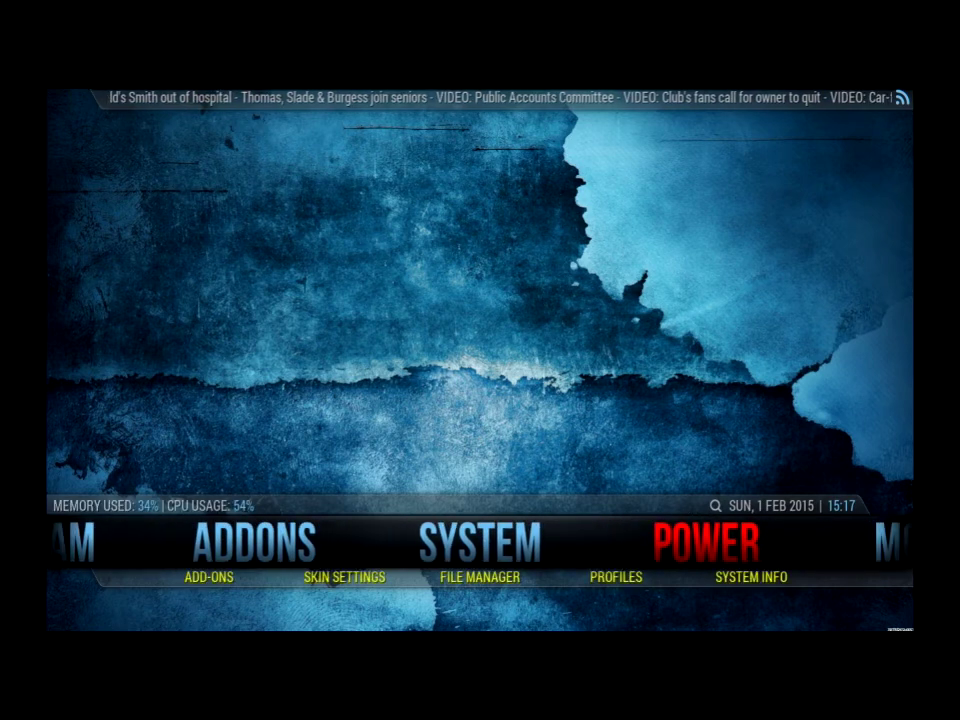
key(Down)
key(Left)
key(Return)
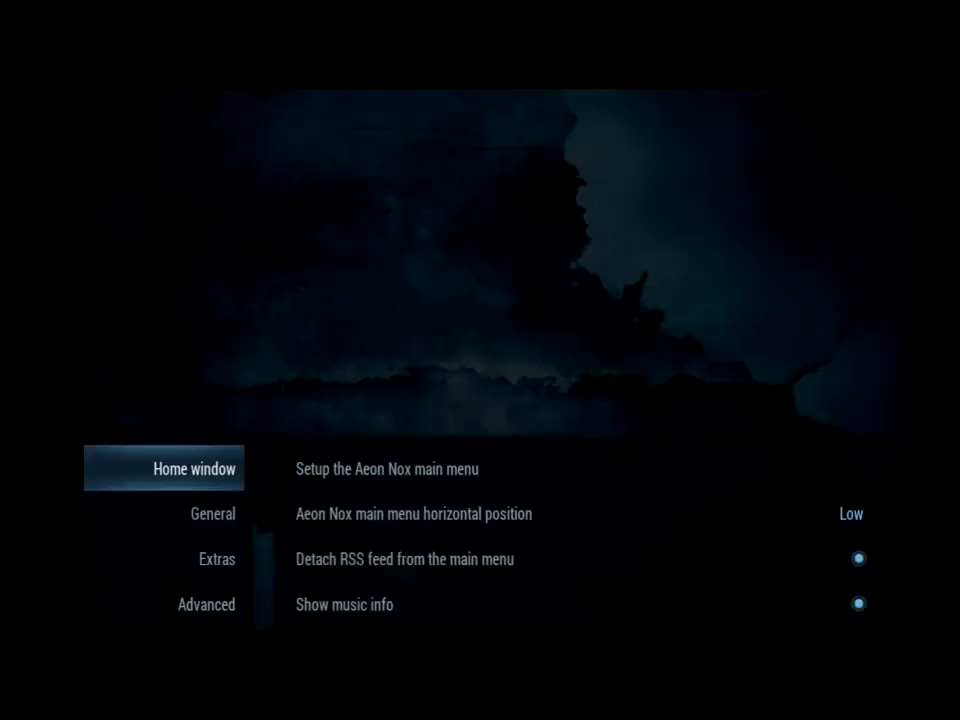
key(Right)
key(Return)
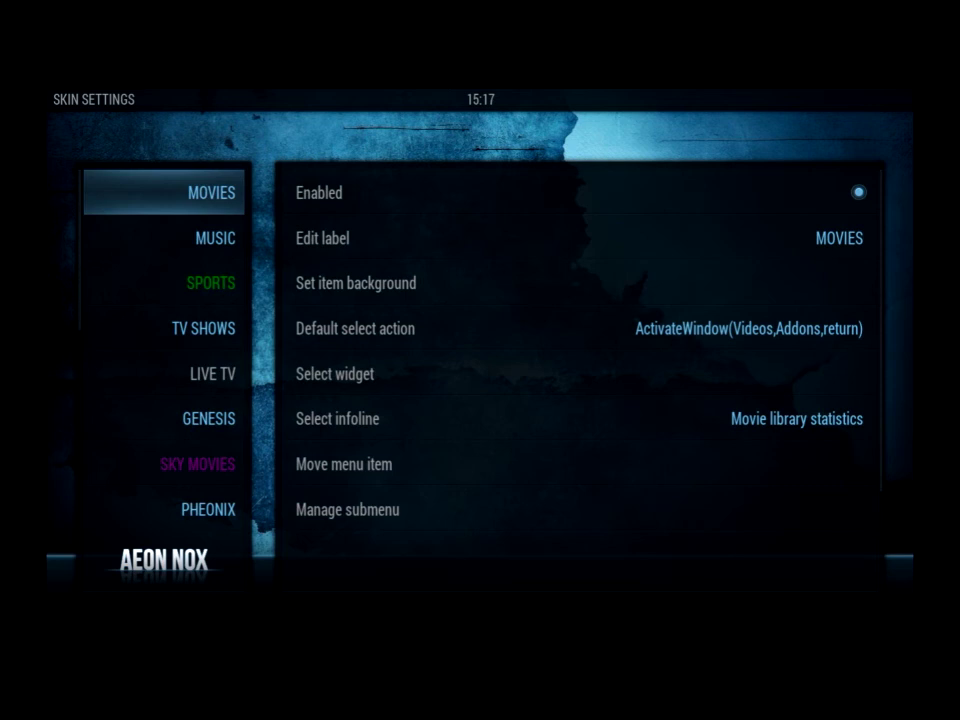
- Select the disabled LIVE TV menu item and open the shortcut choices for its default select action
key(Down)
key(Down)
key(Down)
key(Down)
key(Right)
key(Down)
key(Down)
key(Down)
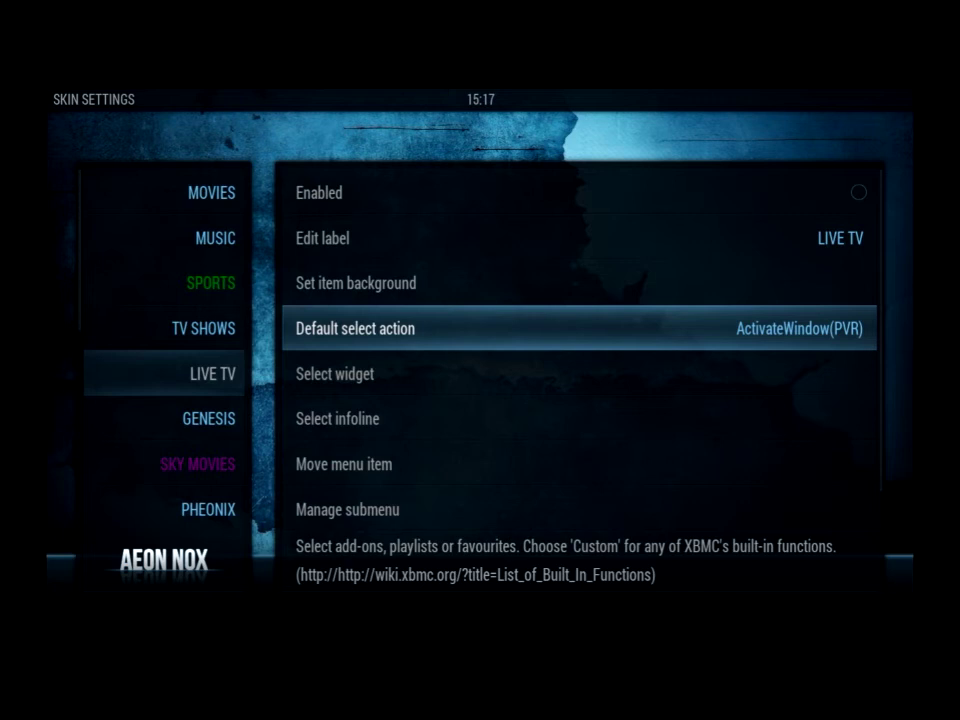
key(Return)
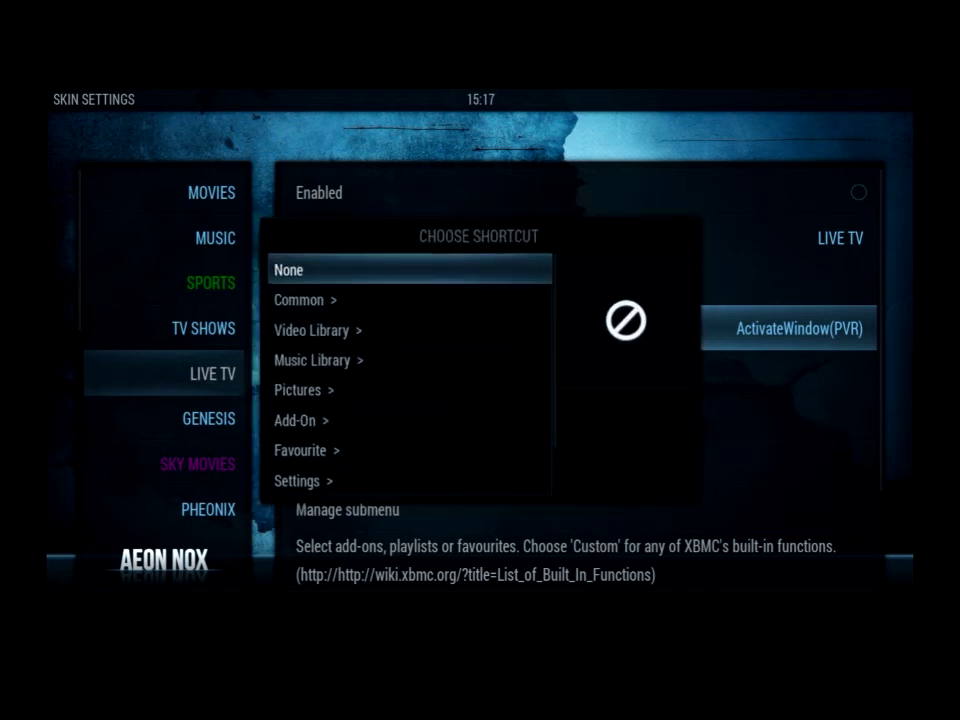
- Look through the shortcut categories and the Common shortcuts offered for LIVE TV, and close the chooser without picking one
key(Down)
key(Down)
key(Down)
key(Down)
key(Down)
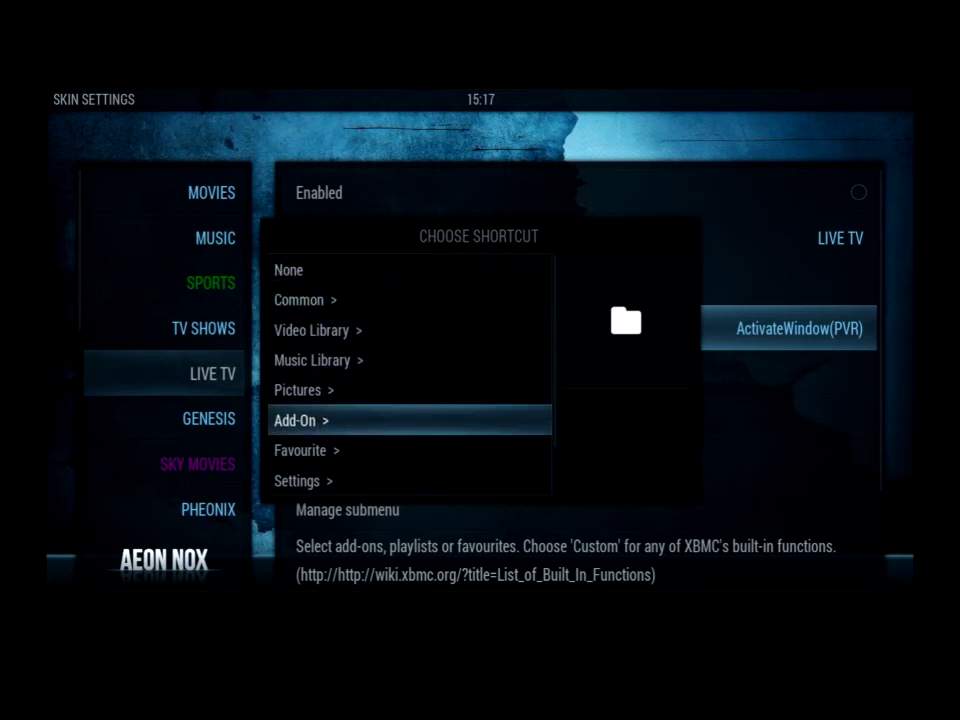
key(Up)
key(Up)
key(Up)
key(Up)
key(Return)
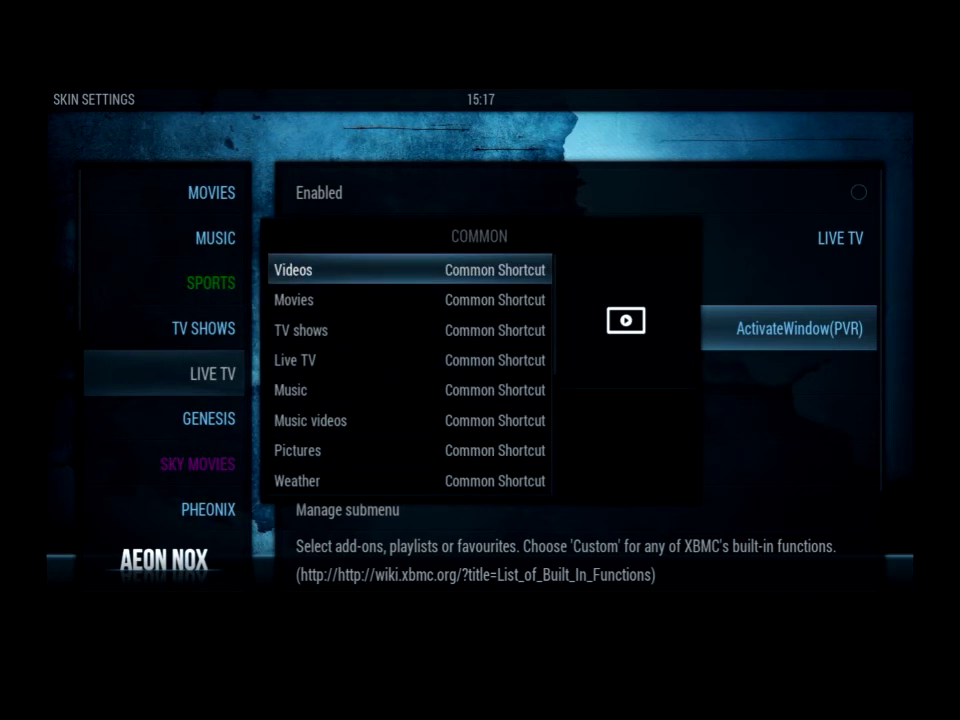
key(Down)
key(Down)
key(Down)
key(Down)
key(Down)
key(Down)
key(Down)
key(Down)
key(Down)
key(Down)
key(Down)
key(Down)
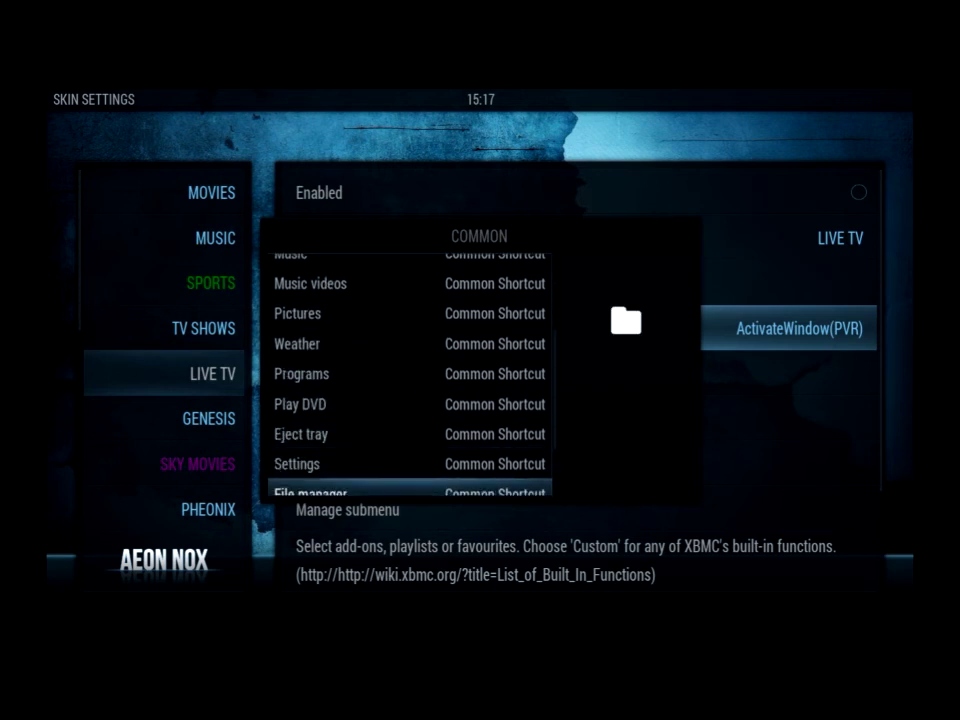
key(Down)
key(Down)
key(Down)
key(Down)
key(Escape)
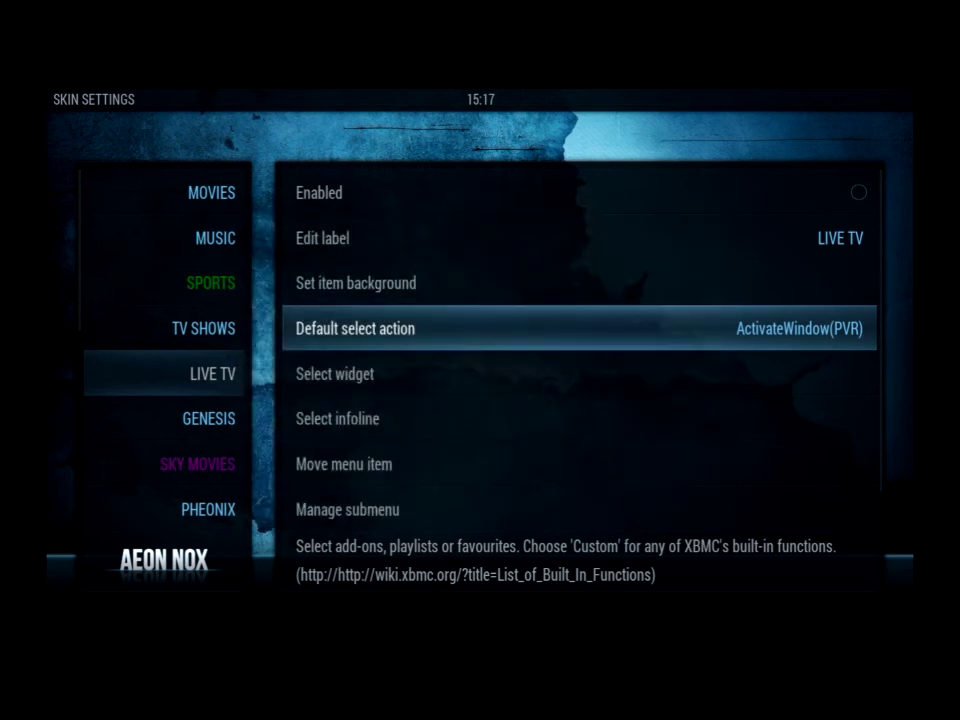
- Browse the video add-ons offered as LIVE TV's default select action, down to MK Sports
key(Return)
key(Down)
key(Down)
key(Down)
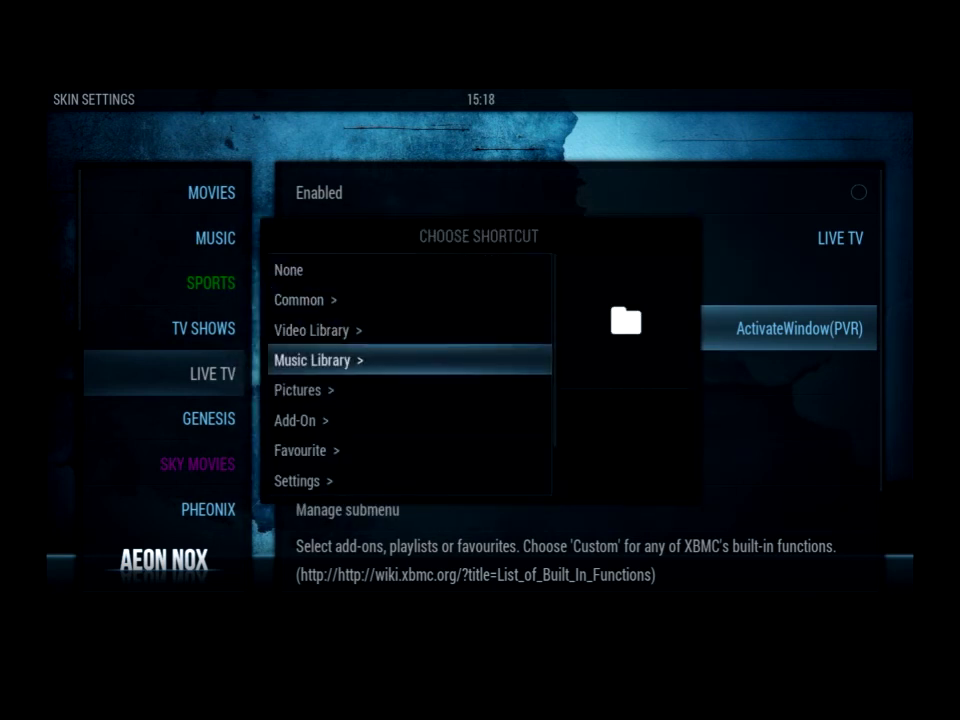
key(Up)
key(Down)
key(Down)
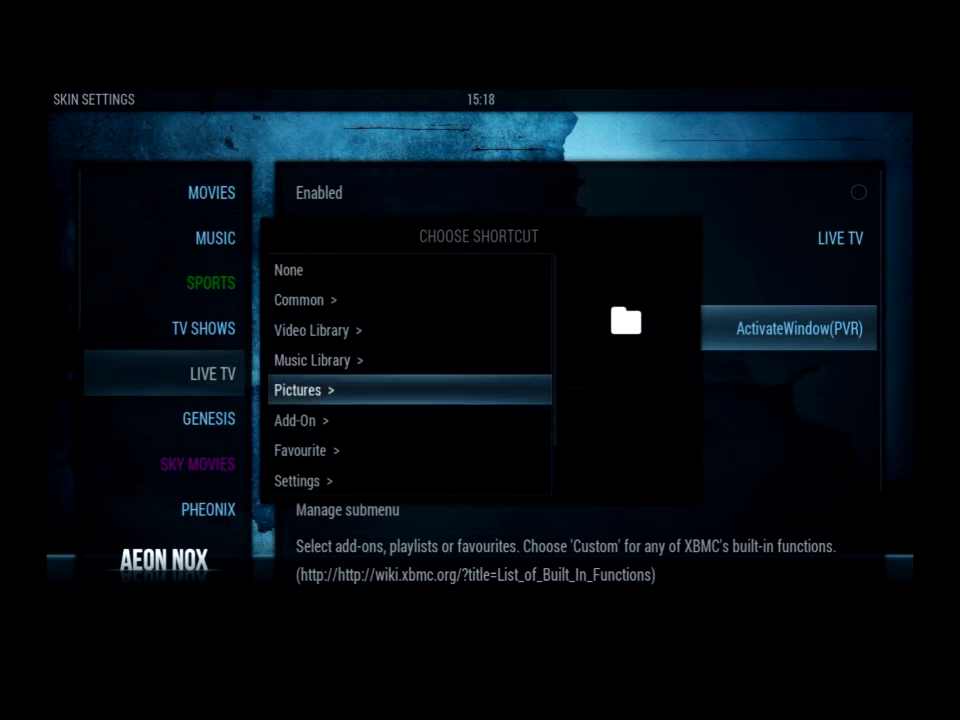
key(Down)
key(Return)
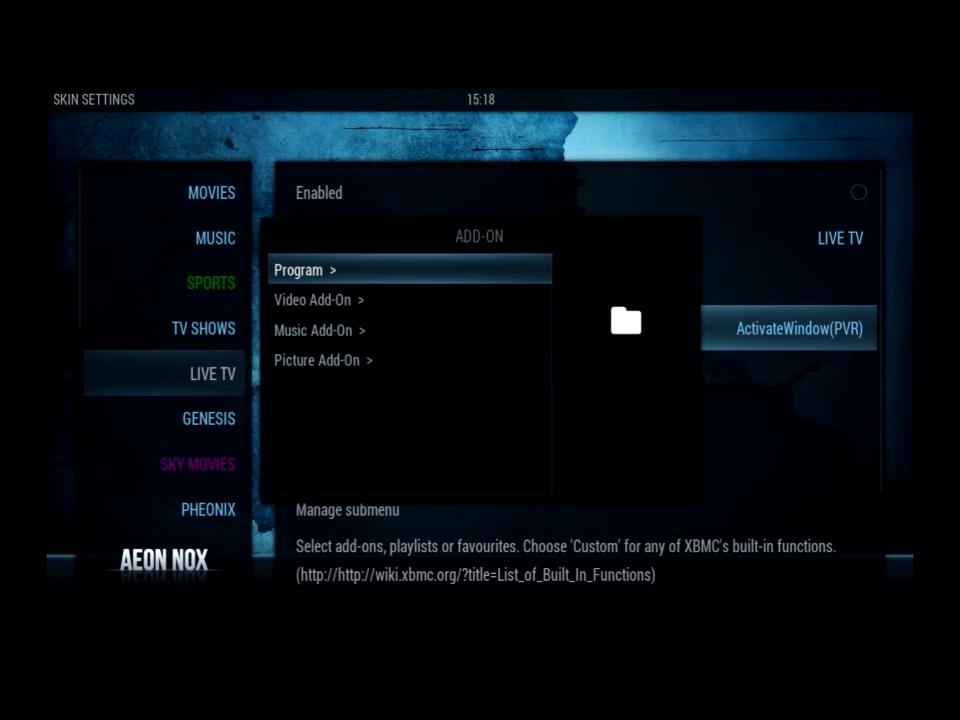
key(Down)
key(Return)
key(Down)
key(Down)
key(Down)
key(Down)
key(Down)
key(Down)
key(Down)
key(Down)
key(Down)
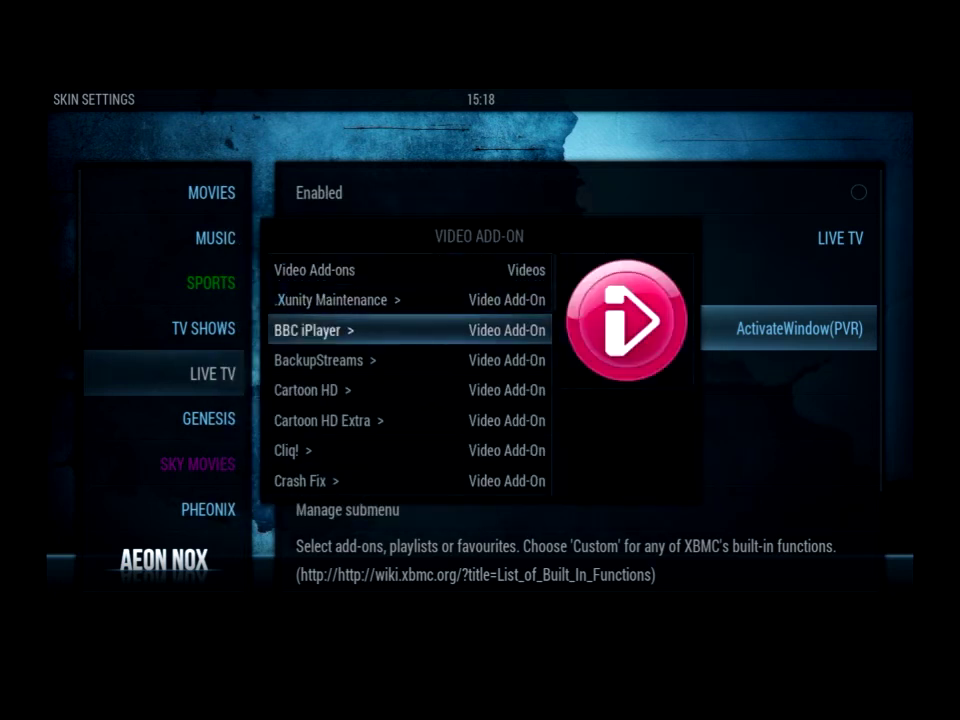
key(Down)
key(Down)
key(Down)
key(Down)
key(Down)
key(Down)
key(Down)
key(Down)
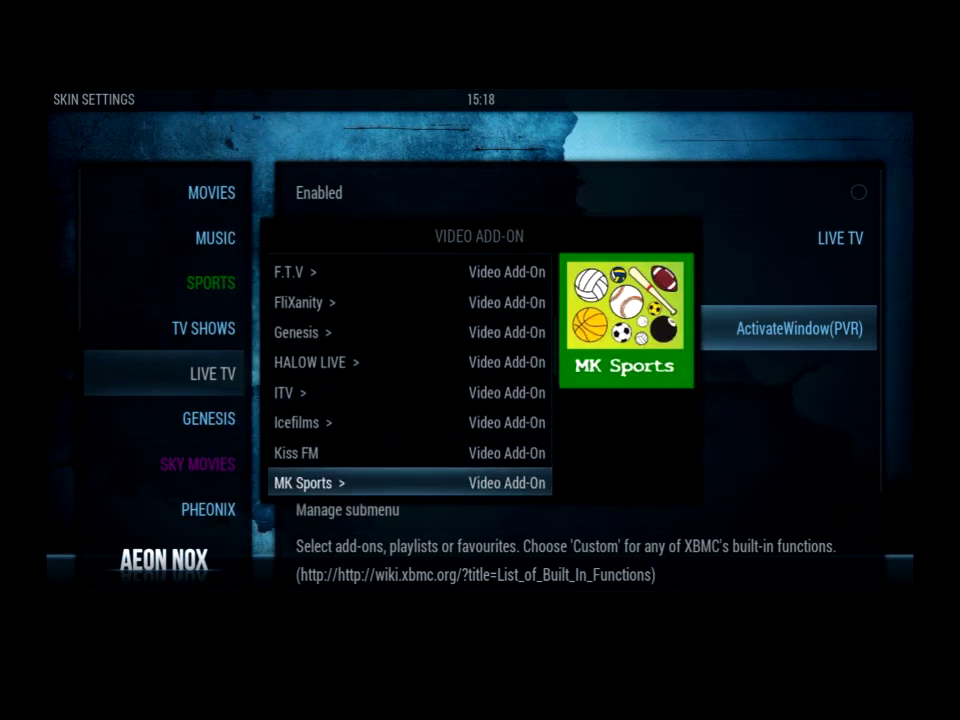
key(Return)
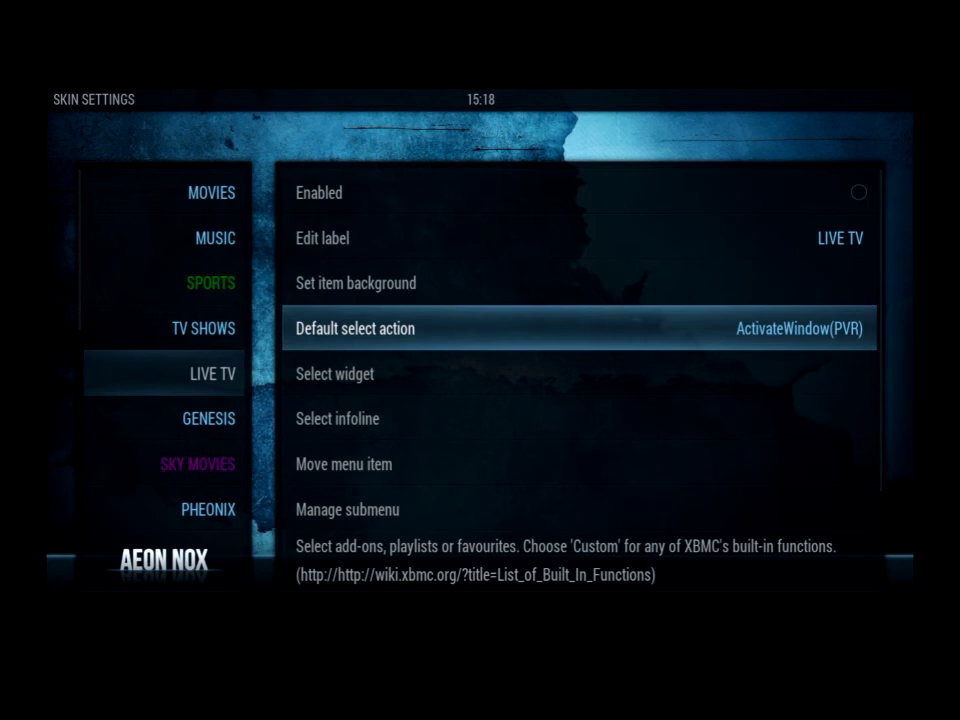
- Set LIVE TV's default select action to a shortcut to the YouTube video add-on, accepting the add-on's settings unchanged
key(Return)
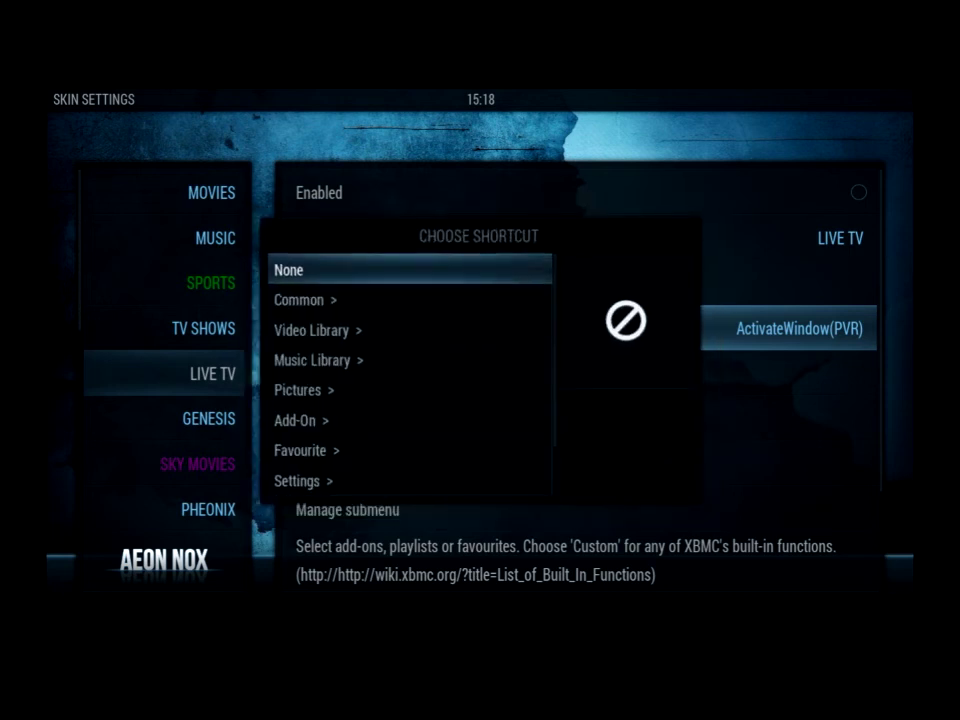
key(Down)
key(Down)
key(Down)
key(Down)
key(Down)
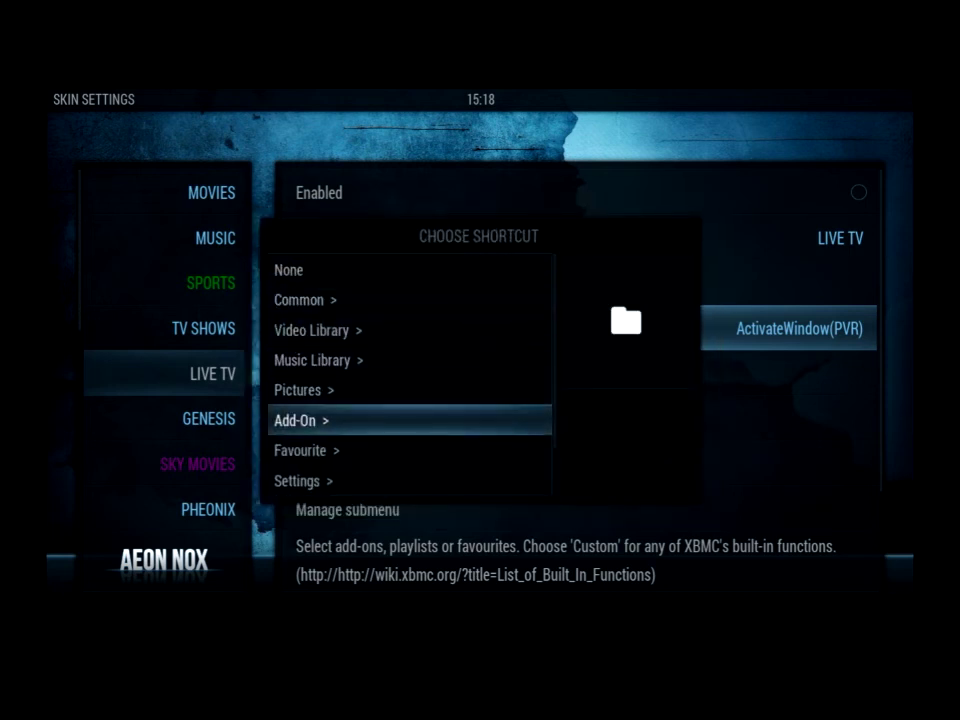
key(Return)
key(Down)
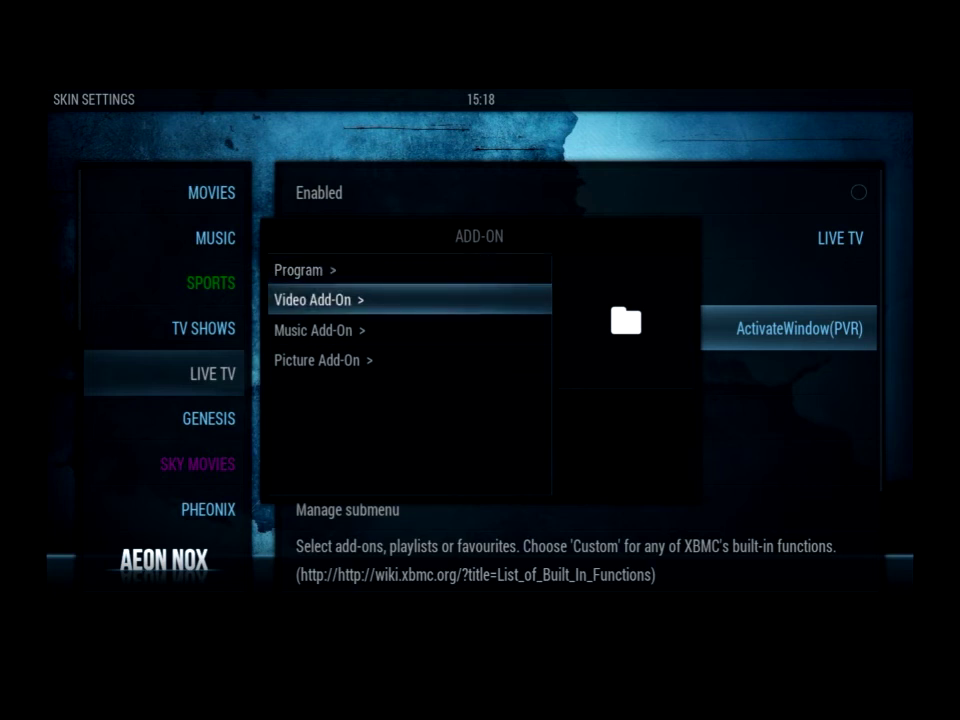
key(Return)
key(Up)
key(Up)
key(Up)
key(Up)
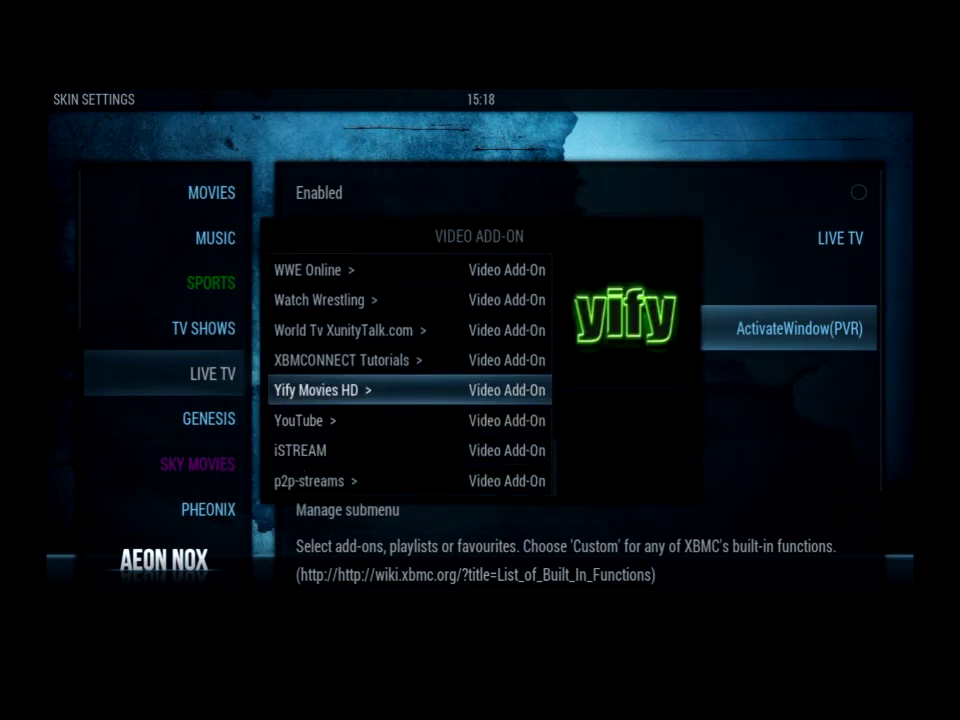
key(Down)
key(Return)
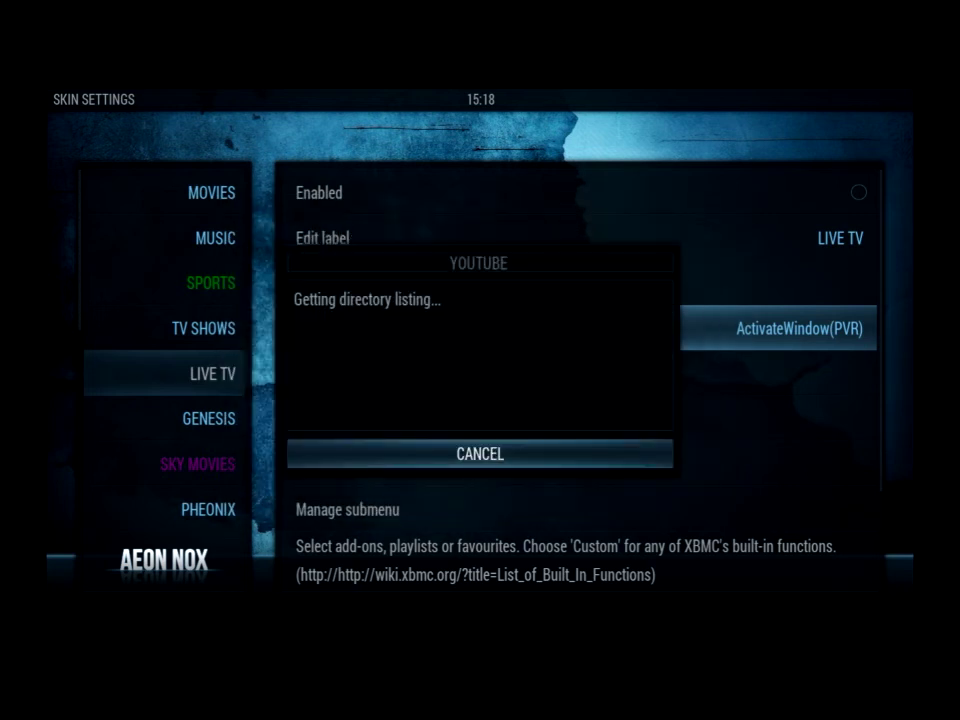
key(Right)
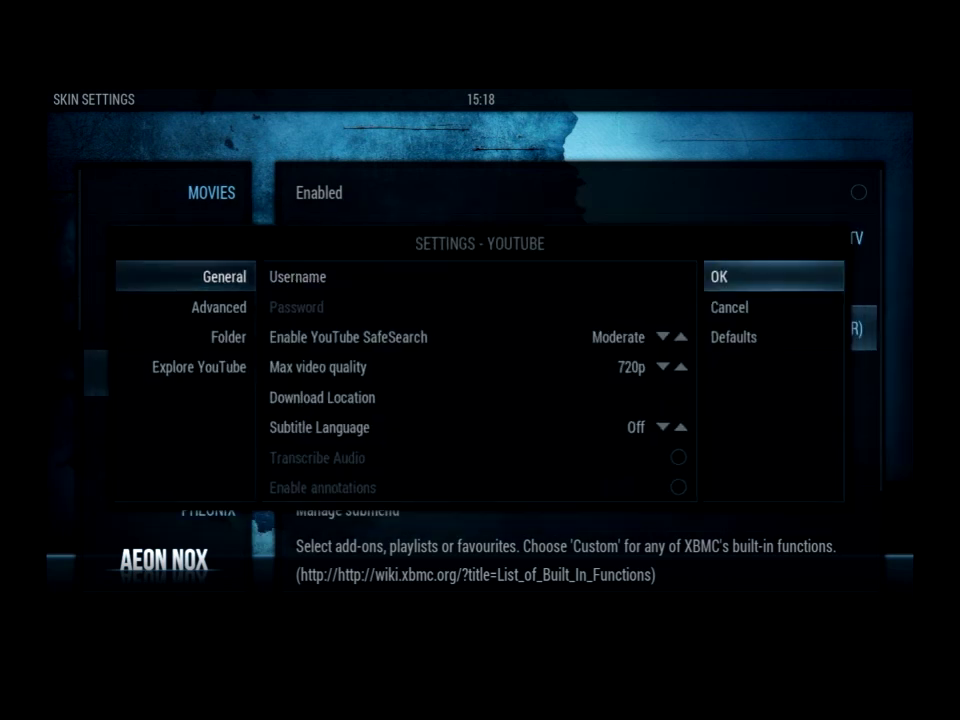
key(Return)
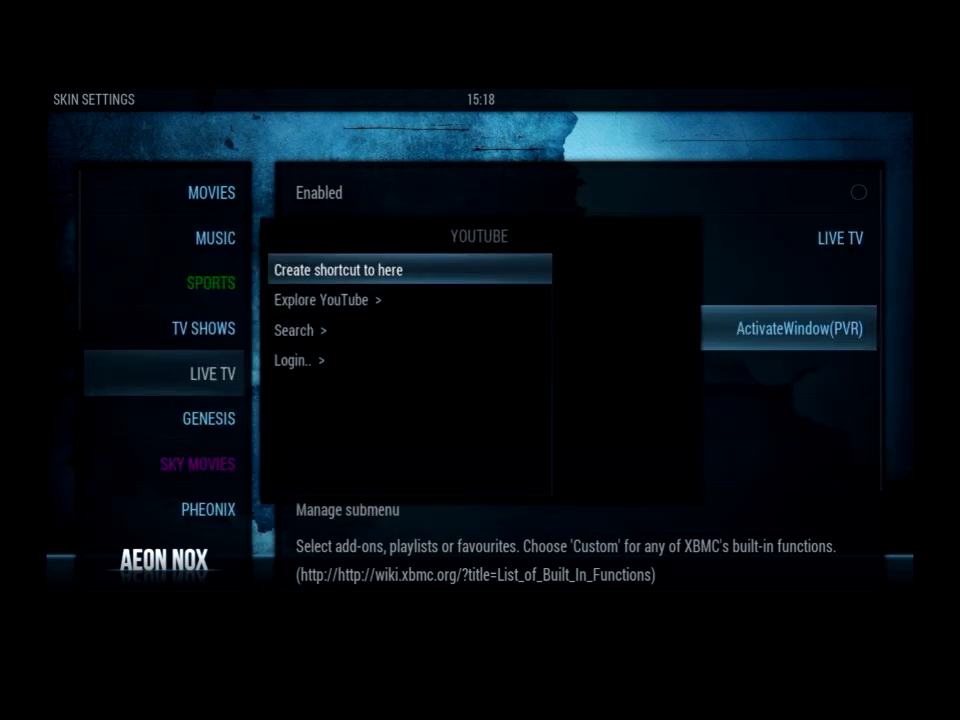
key(Return)
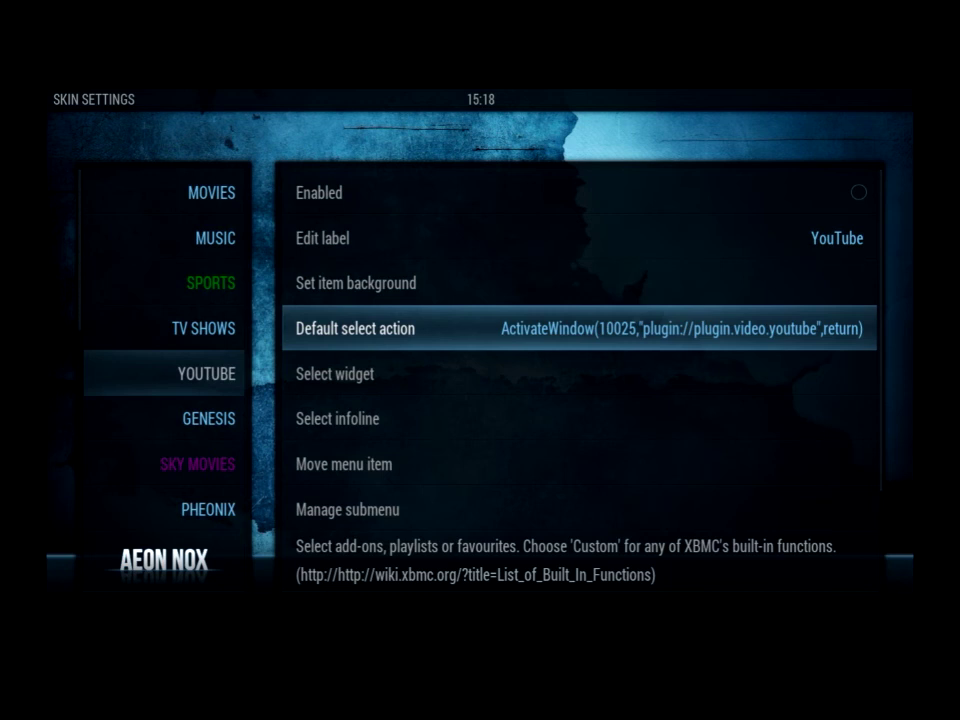
- Enable the YouTube main menu item and exit the skin settings to the home screen
key(Up)
key(Up)
key(Up)
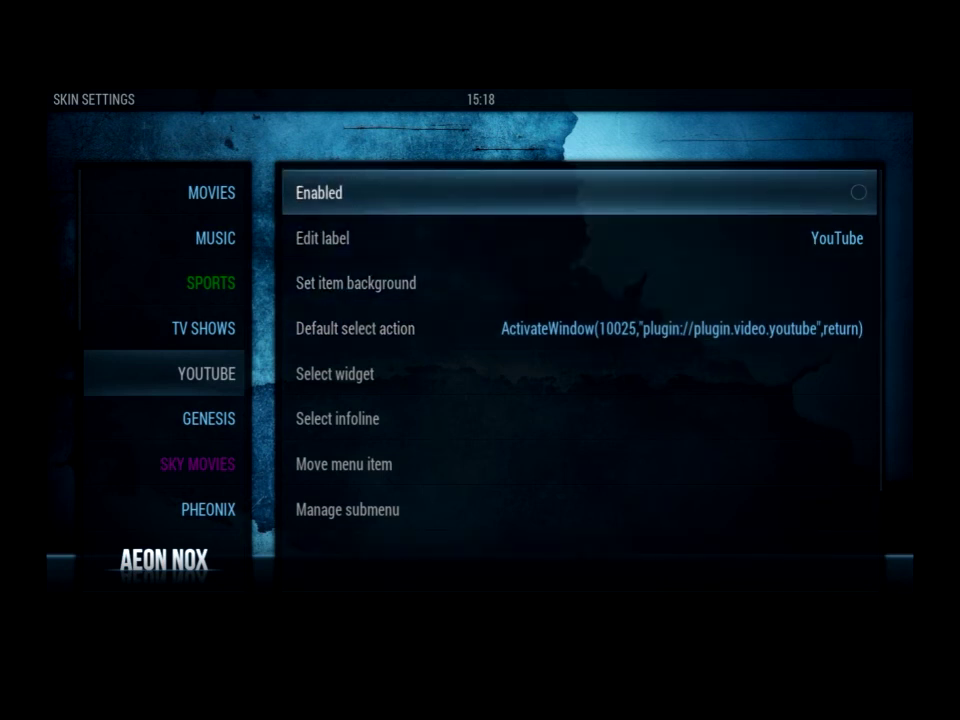
key(Return)
key(Escape)
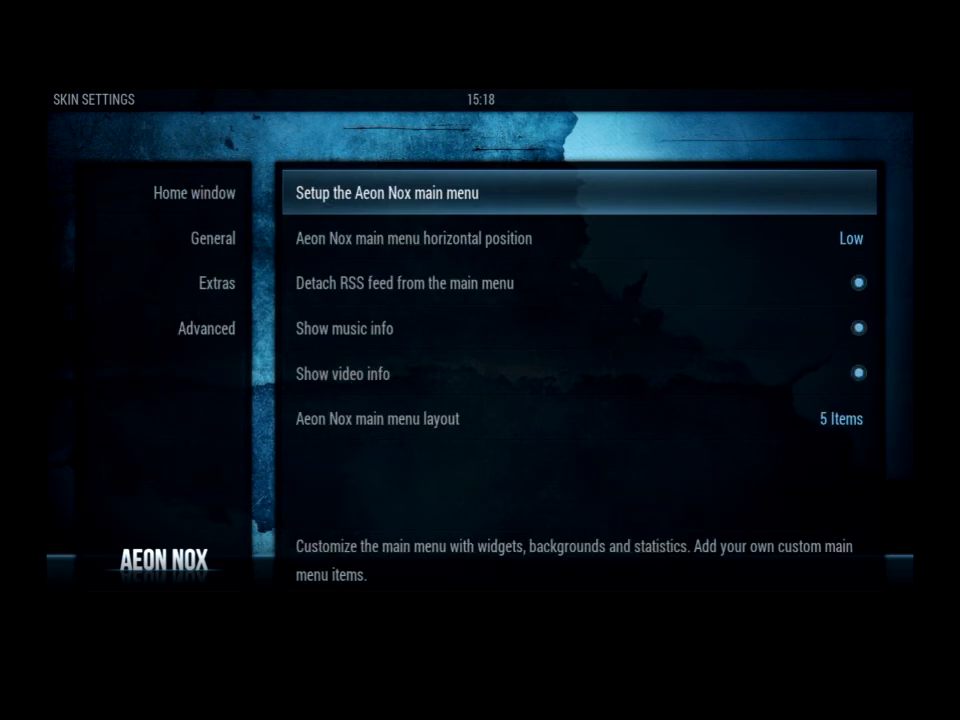
key(Escape)
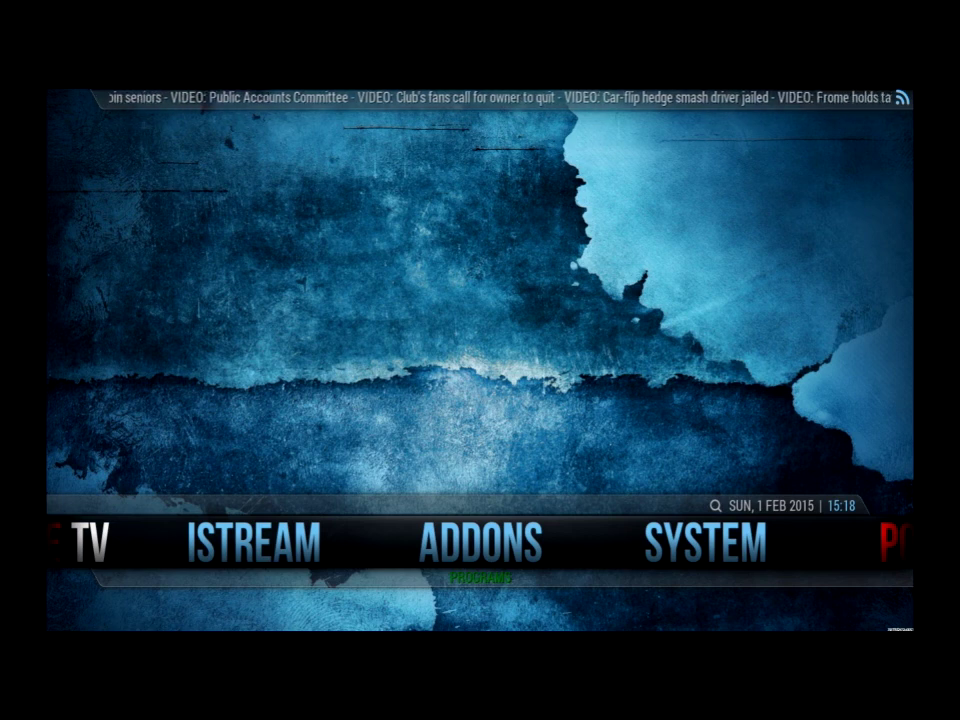
- Go through the home menu to YouTube to check the new menu item
key(Right)
key(Right)
key(Right)
key(Right)
key(Right)
key(Right)
key(Right)
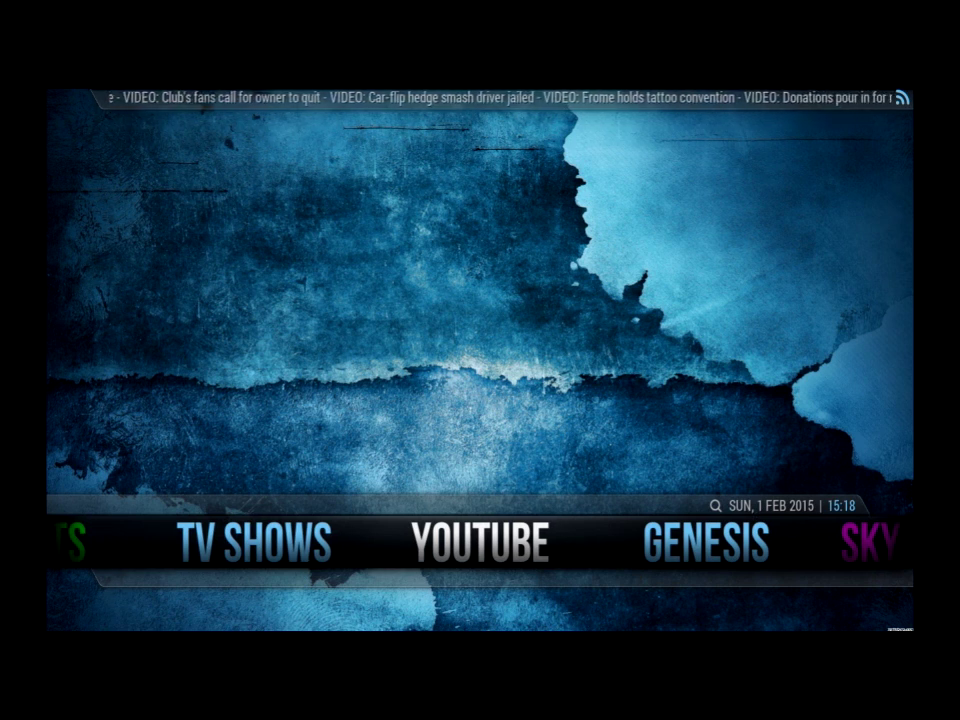
- Return to the Aeon Nox main menu setup in Skin Settings and enter the YouTube item's options
key(Right)
key(Right)
key(Right)
key(Right)
key(Right)
key(Right)
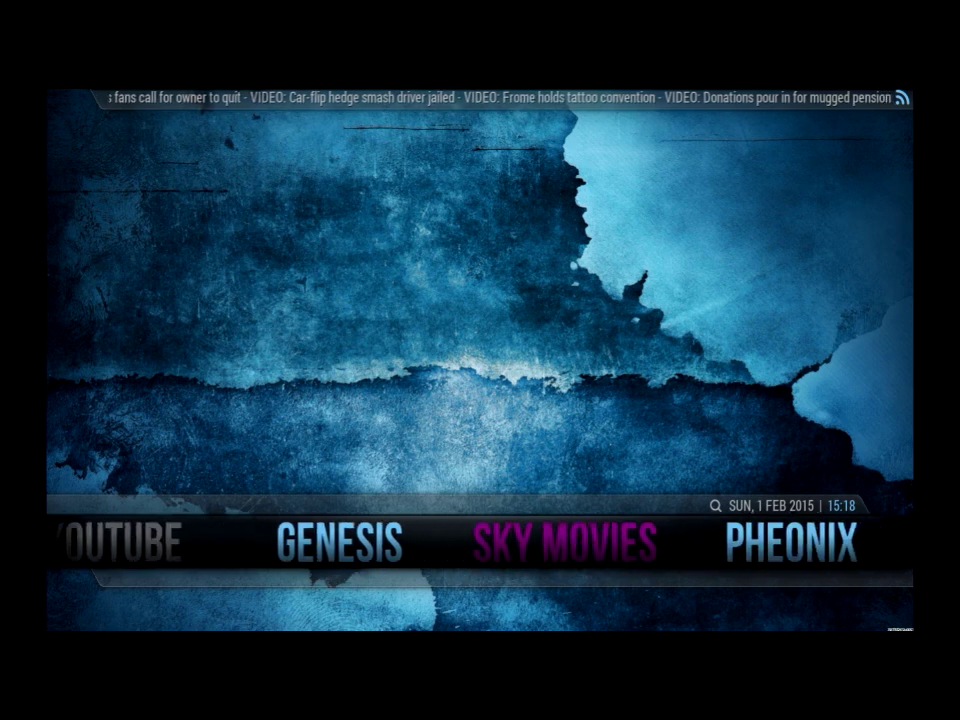
key(Right)
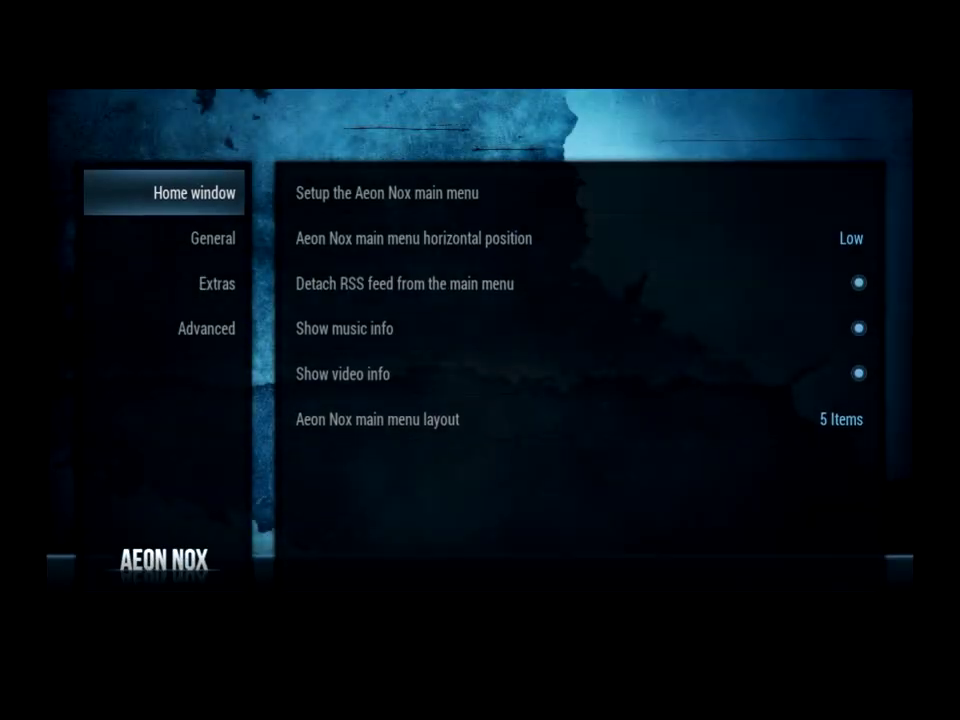
key(Right)
key(Return)
key(Right)
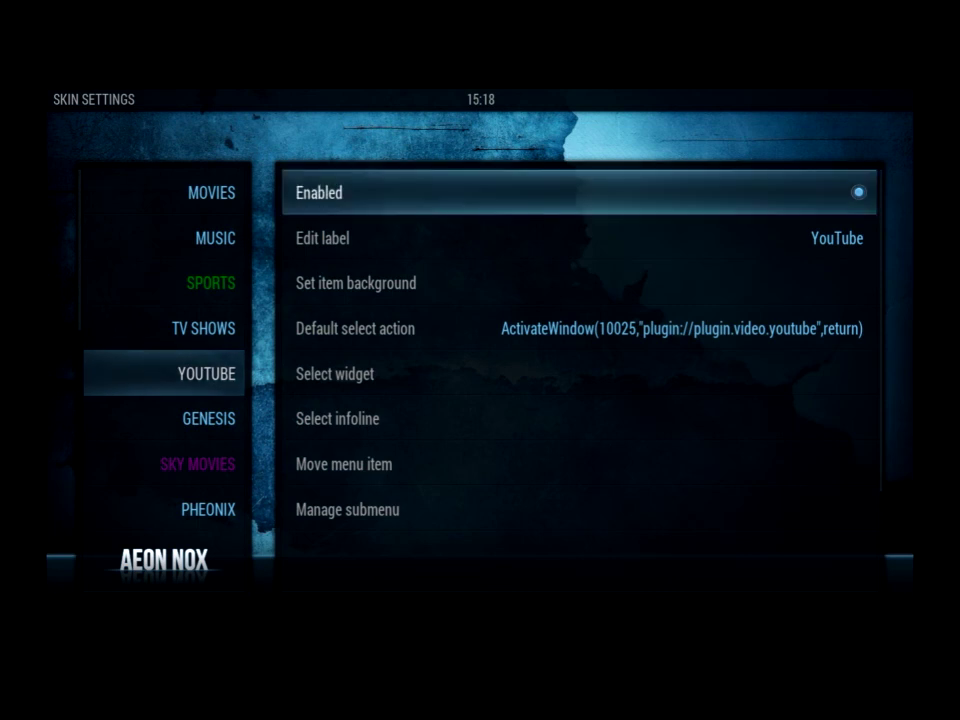
- Change the YouTube item's label to [COLOR blue]Youtube[/COLOR] and exit the skin settings to the home screen
key(Down)
key(Return)
key(BackSpace)
key(BackSpace)
key(BackSpace)
key(BackSpace)
key(BackSpace)
key(BackSpace)
key(BackSpace)
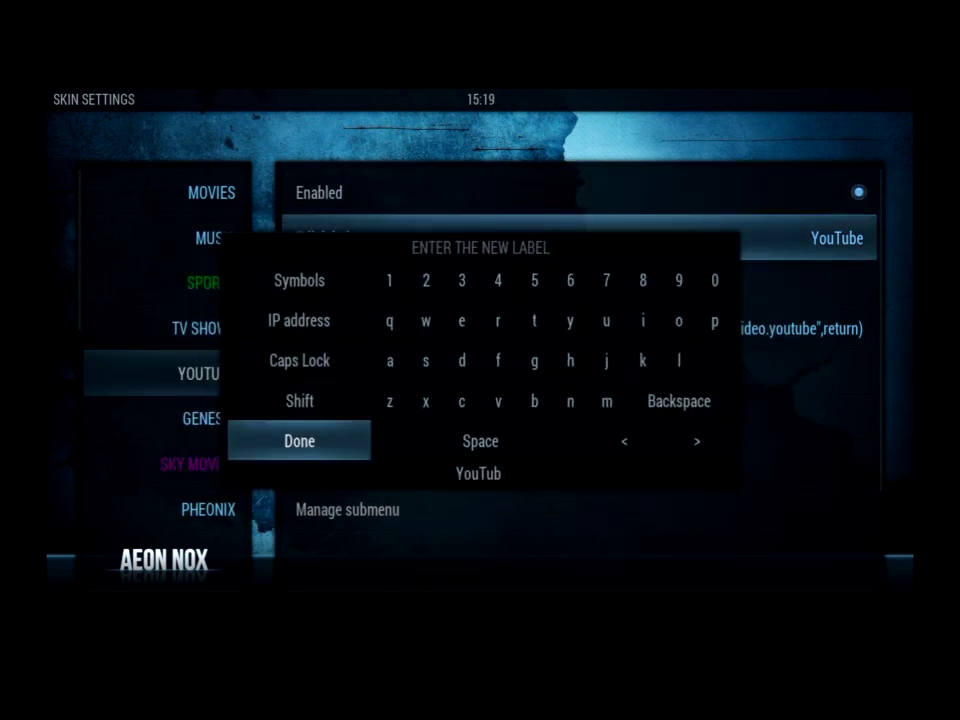
text([COLOR bl)
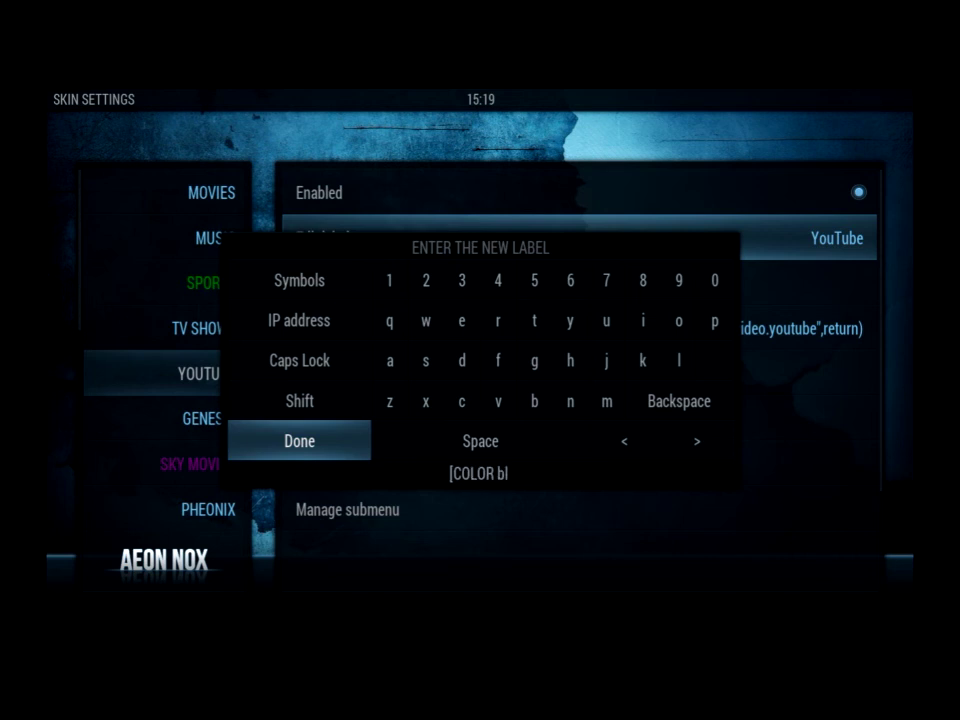
text(ue])
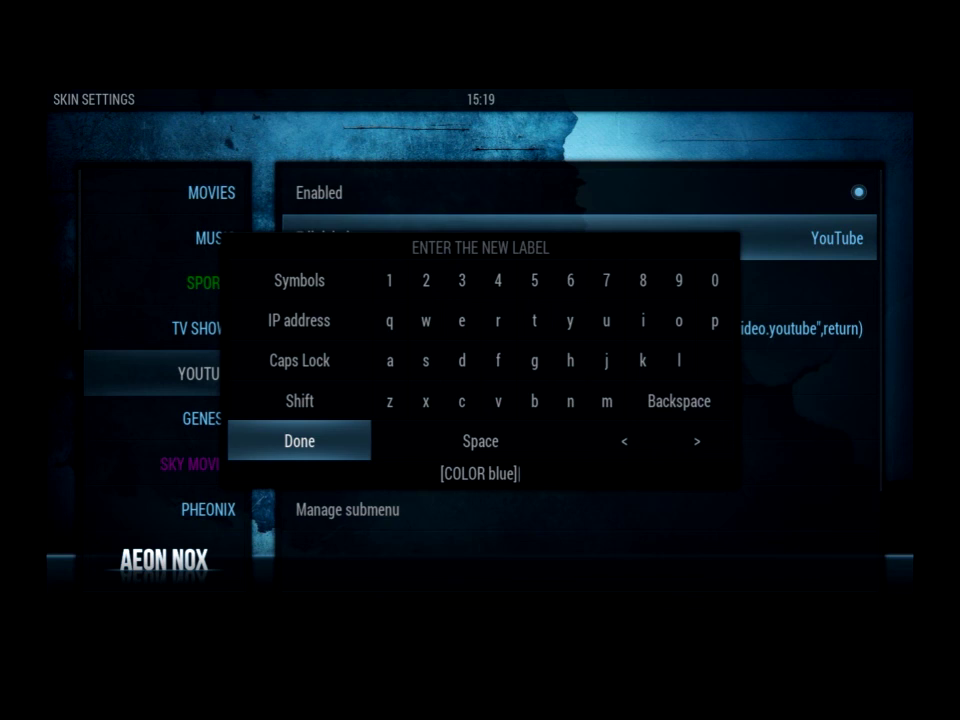
text(Youtube[/COLOR)
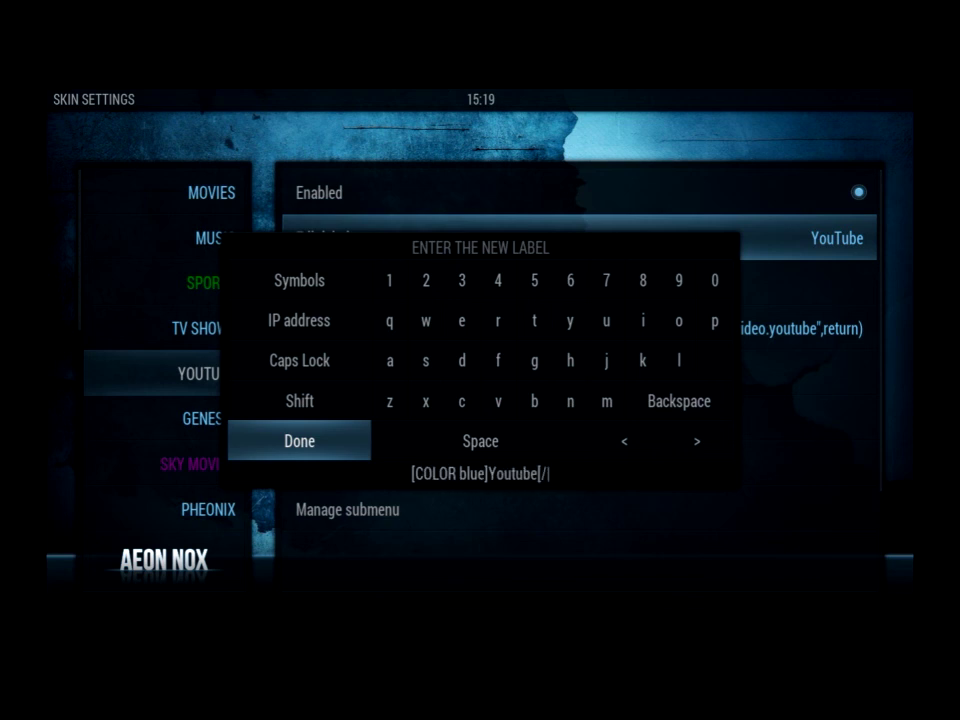
text(])
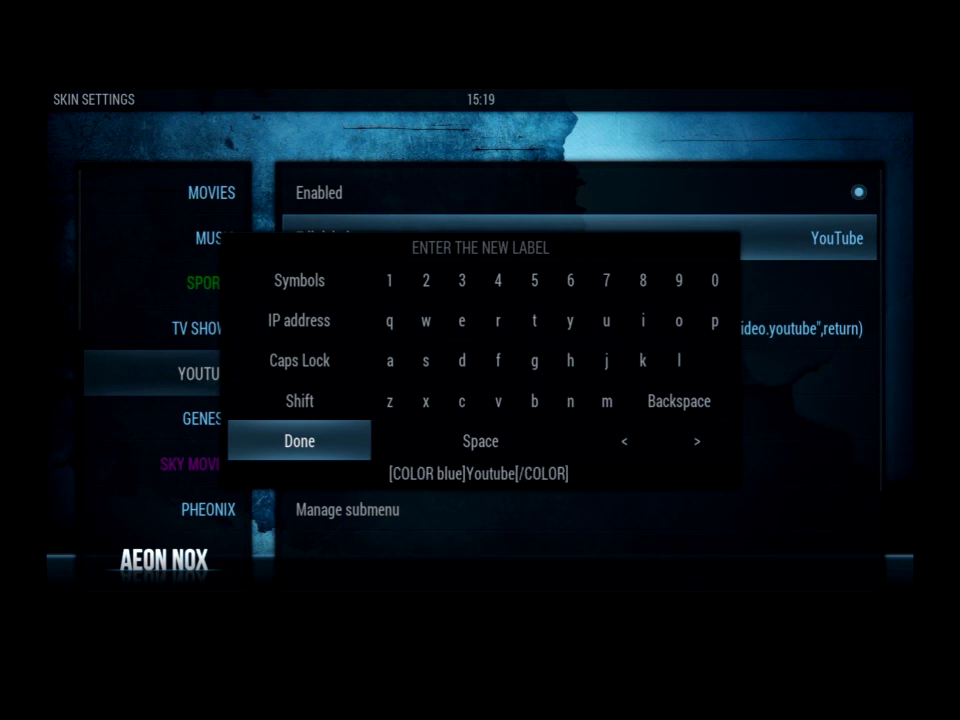
key(Return)
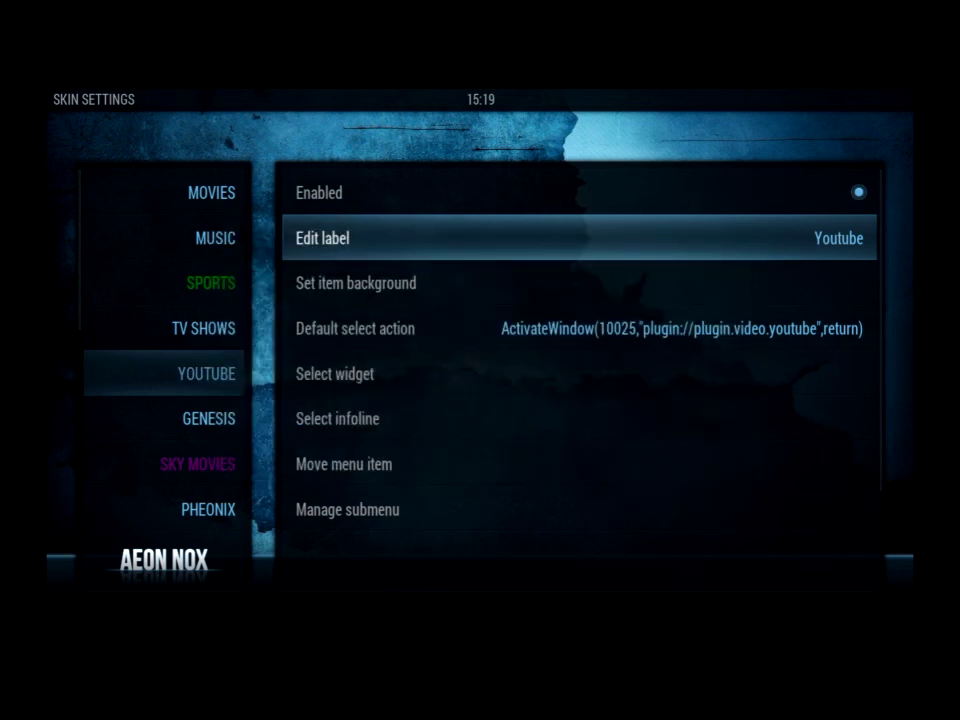
key(Escape)
key(Escape)
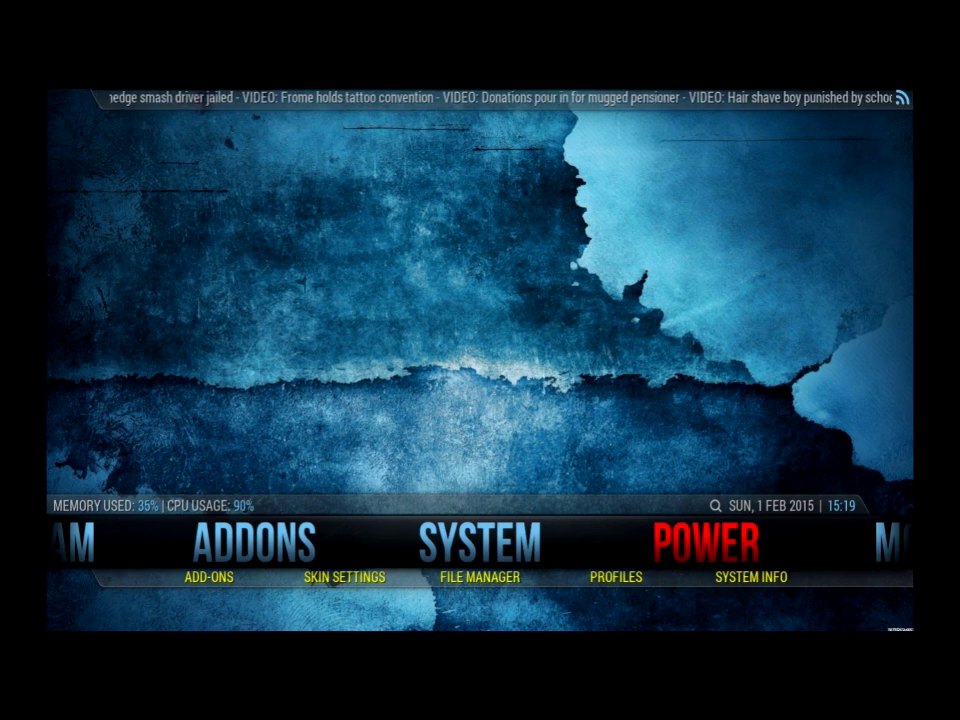
- Move along the home menu from System towards YouTube to check the recoloured label
key(Right)
key(Right)
key(Right)
key(Right)
key(Right)
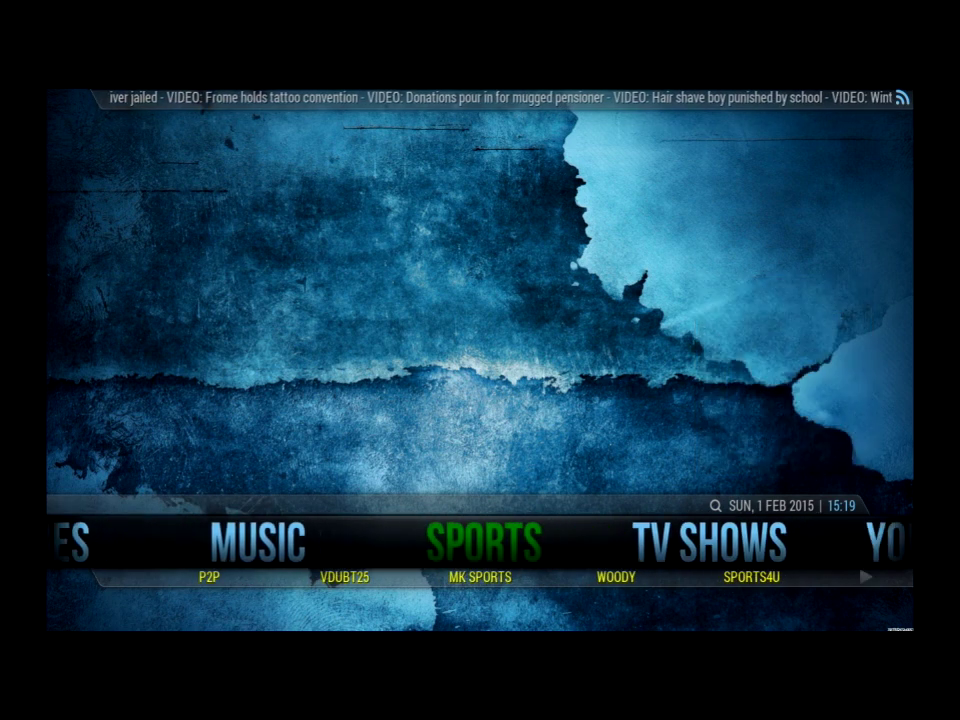